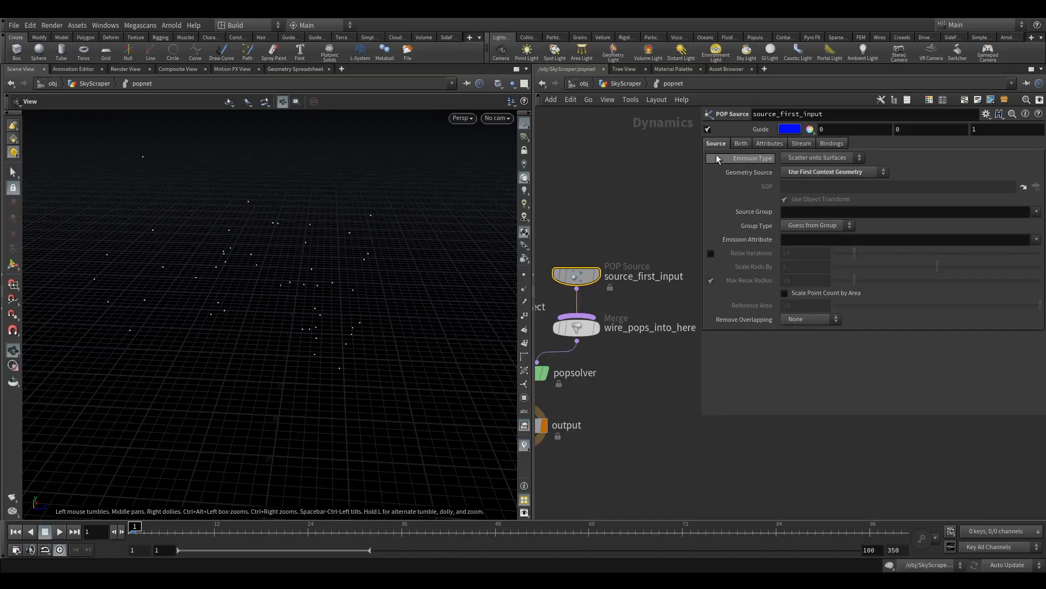
# Step: Set the POP source's emission type to Points and its constant birth rate to 100000
pyautogui.click(805, 159)
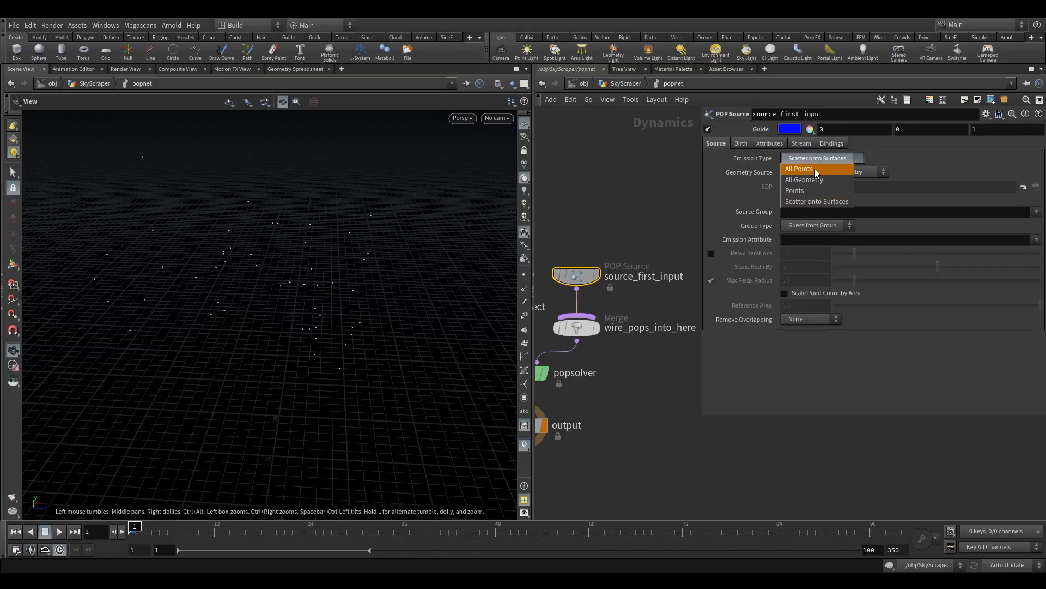
pyautogui.click(811, 191)
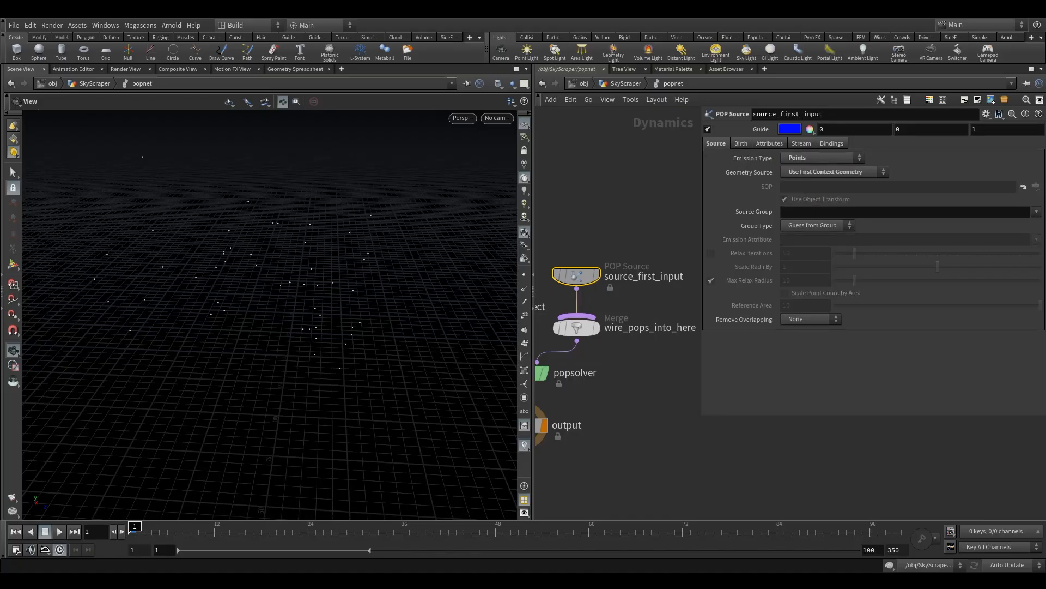
pyautogui.click(741, 143)
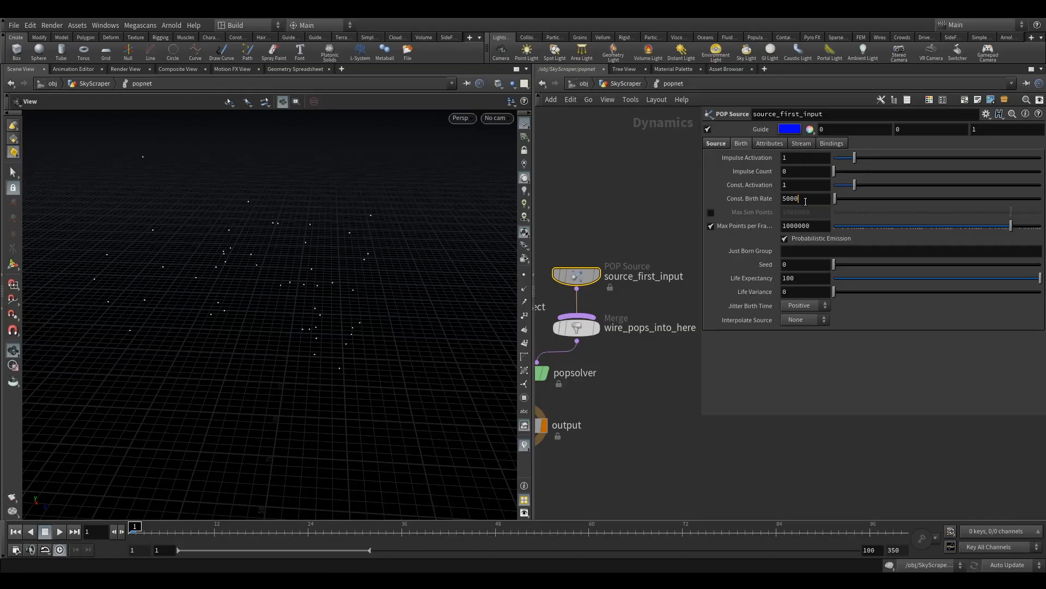
pyautogui.press('Return')
pyautogui.write('100000')
pyautogui.press('Return')
# Step: Preview the particle simulation, turn off the POP source's guide colour, and return to frame 1
pyautogui.click(61, 531)
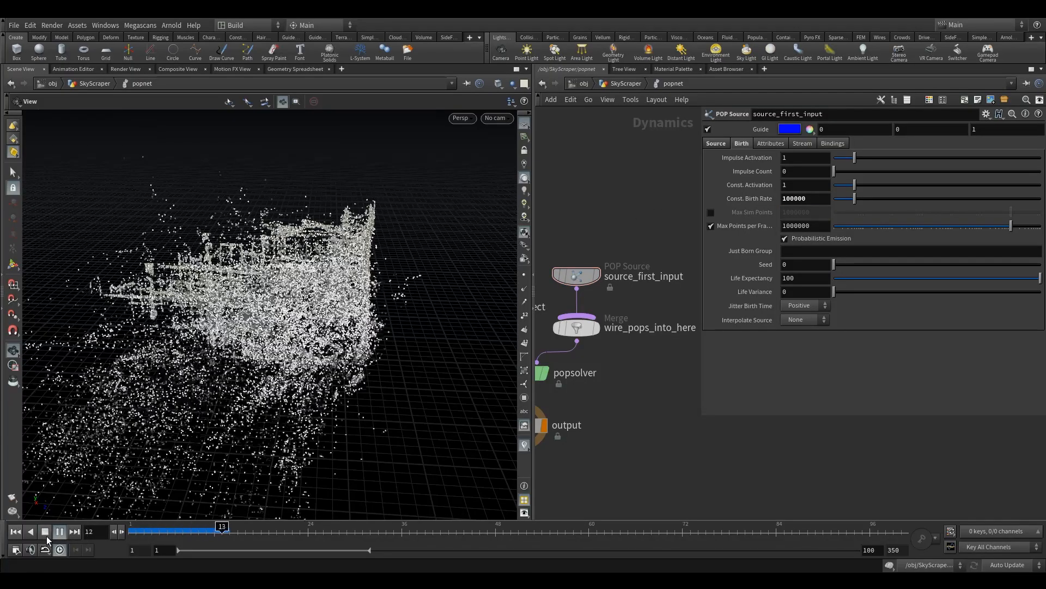
pyautogui.click(47, 535)
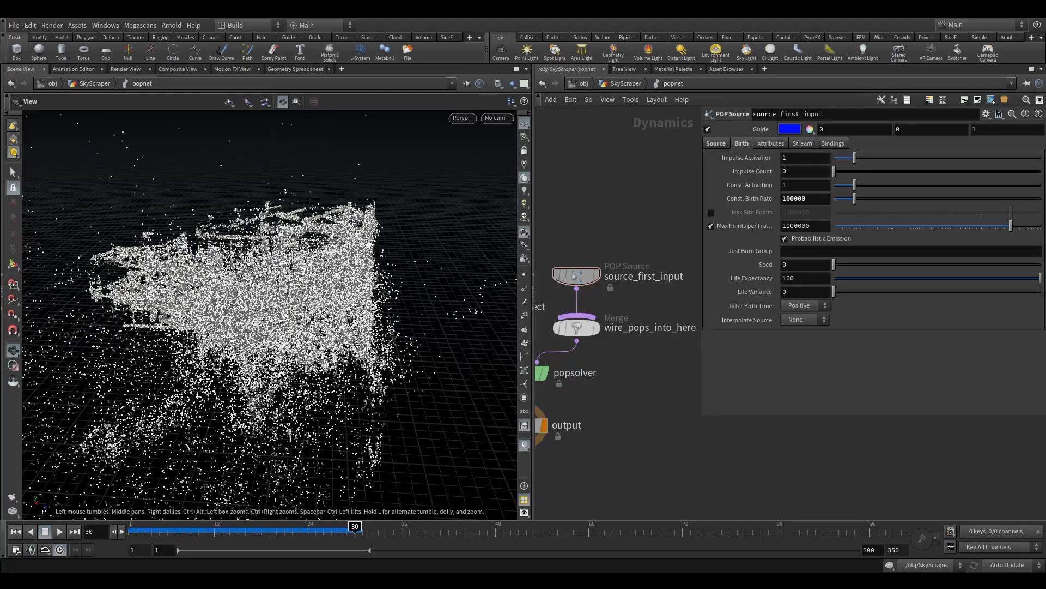
pyautogui.click(708, 130)
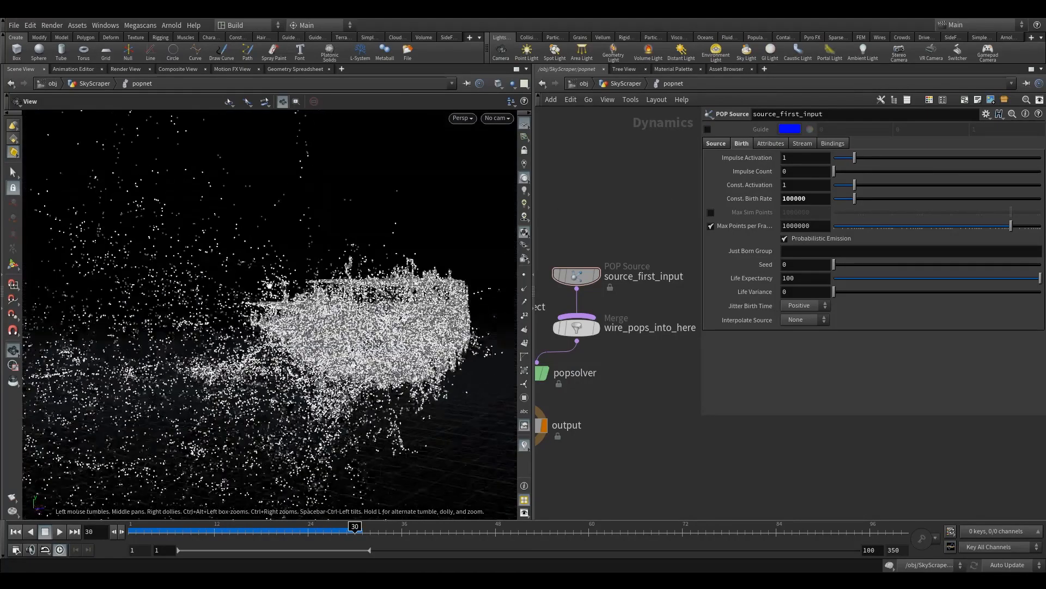
pyautogui.moveTo(185, 463); pyautogui.dragTo(224, 487)
pyautogui.moveTo(145, 530)
pyautogui.mouseDown()
pyautogui.moveTo(311, 532)
pyautogui.moveTo(131, 531)
pyautogui.mouseUp()
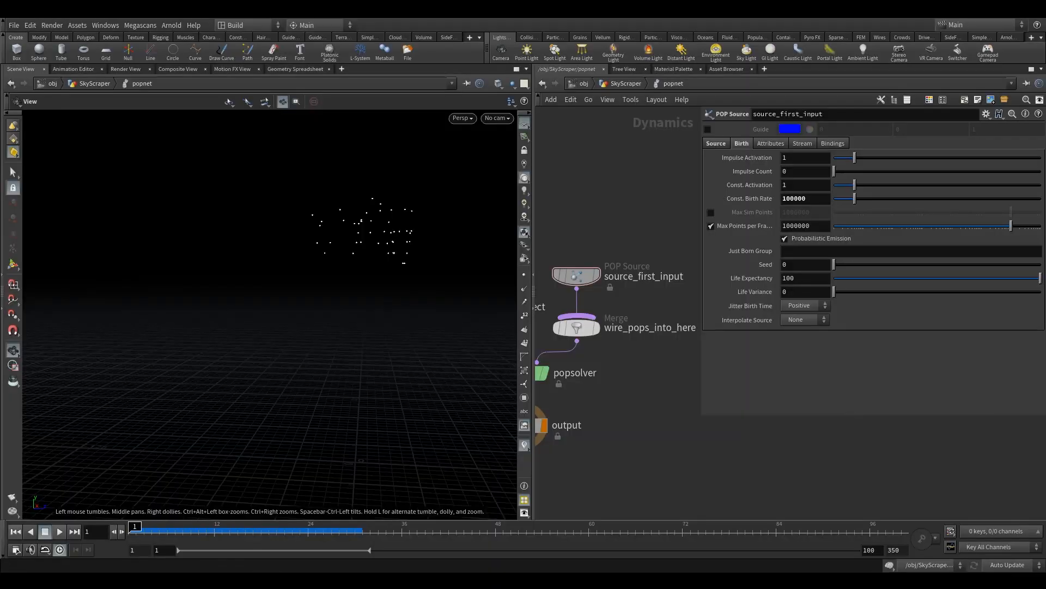
# Step: Move the output node down and insert a Gravity Force node between popsolver and output
pyautogui.moveTo(649, 392); pyautogui.dragTo(710, 288, button='middle')
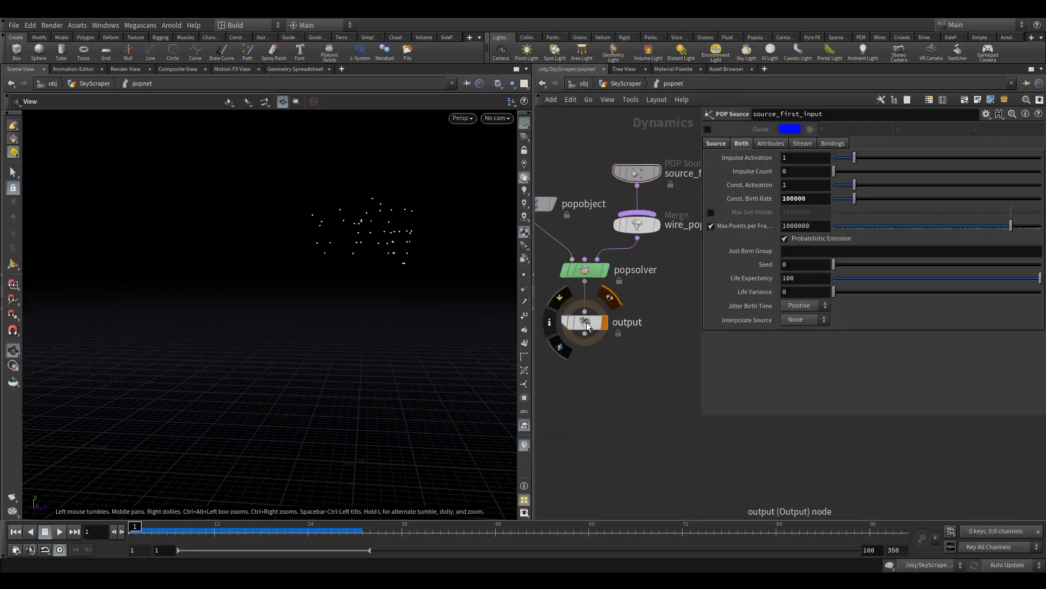
pyautogui.moveTo(589, 322); pyautogui.dragTo(584, 398)
pyautogui.press('Tab')
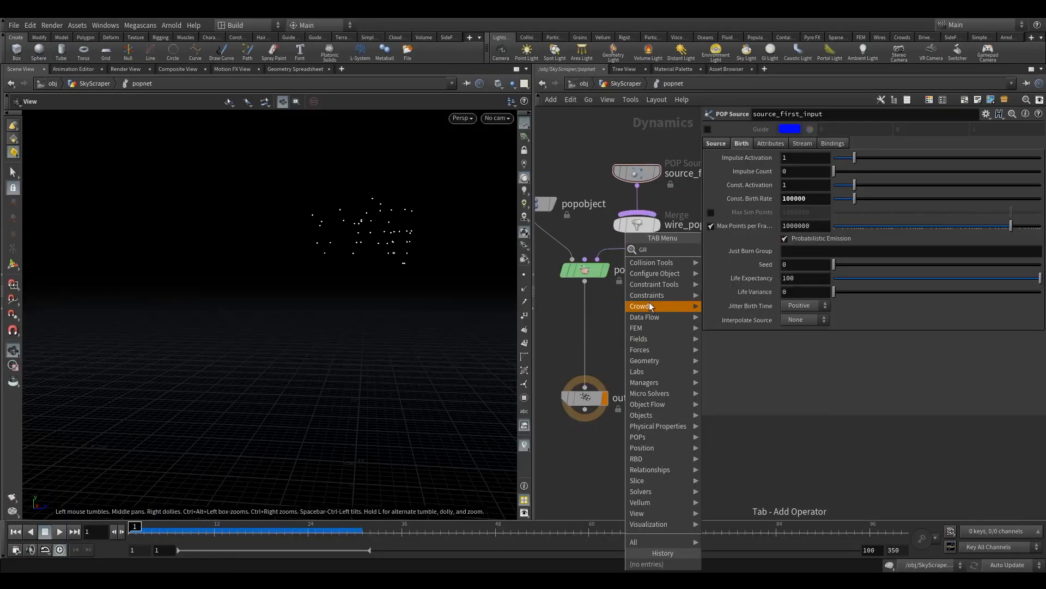
pyautogui.click(725, 250)
pyautogui.click(594, 335)
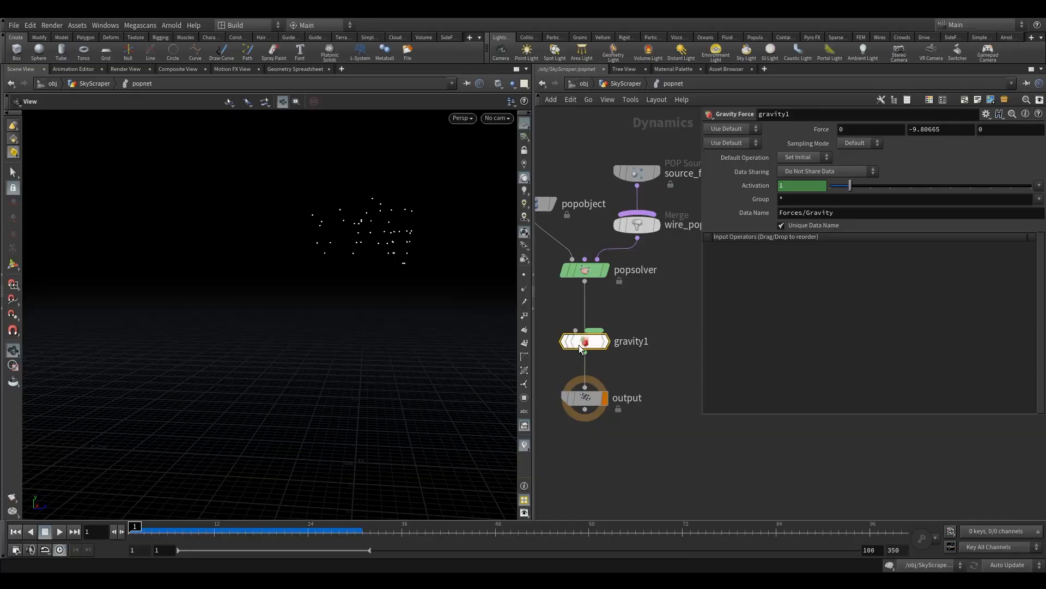
# Step: Play the simulation with gravity applied and return to the first frame
pyautogui.click(58, 531)
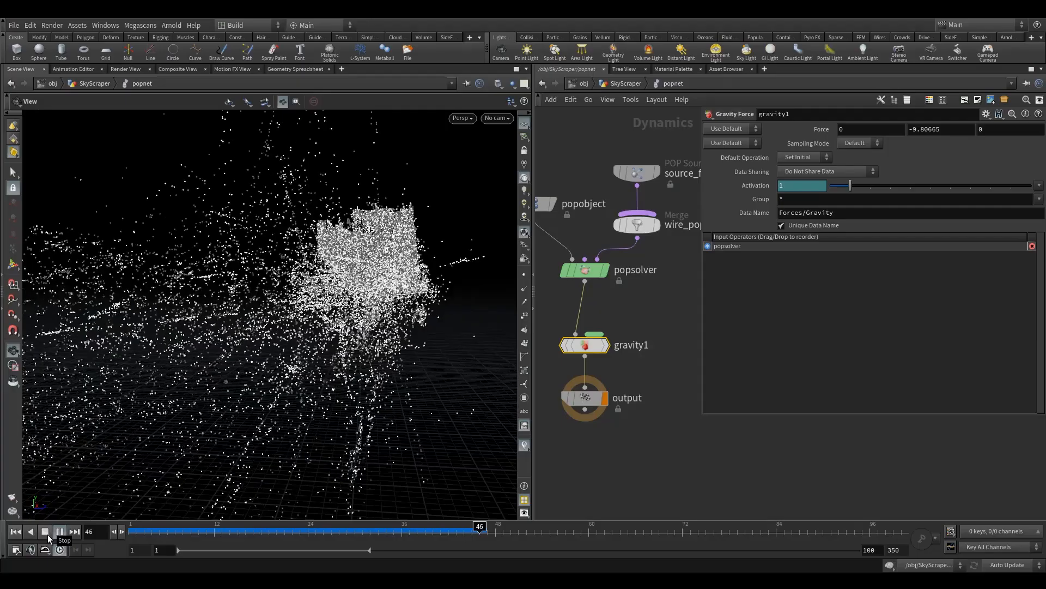
pyautogui.click(47, 535)
pyautogui.click(14, 532)
# Step: Review the source_first_input node's attribute, stream and birth settings
pyautogui.click(651, 171)
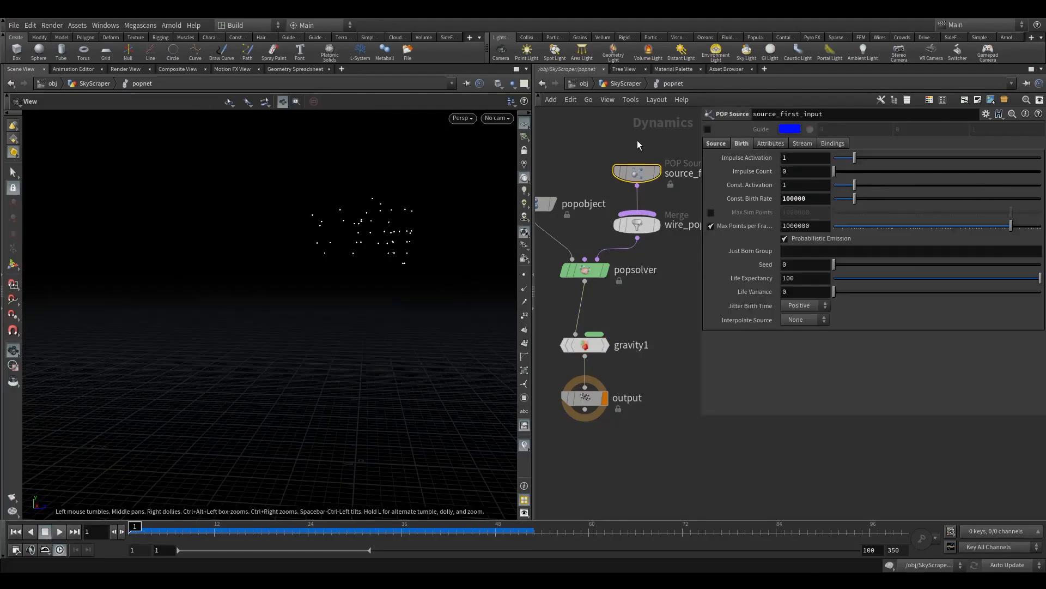
pyautogui.moveTo(642, 149); pyautogui.dragTo(676, 181, button='middle')
pyautogui.click(771, 143)
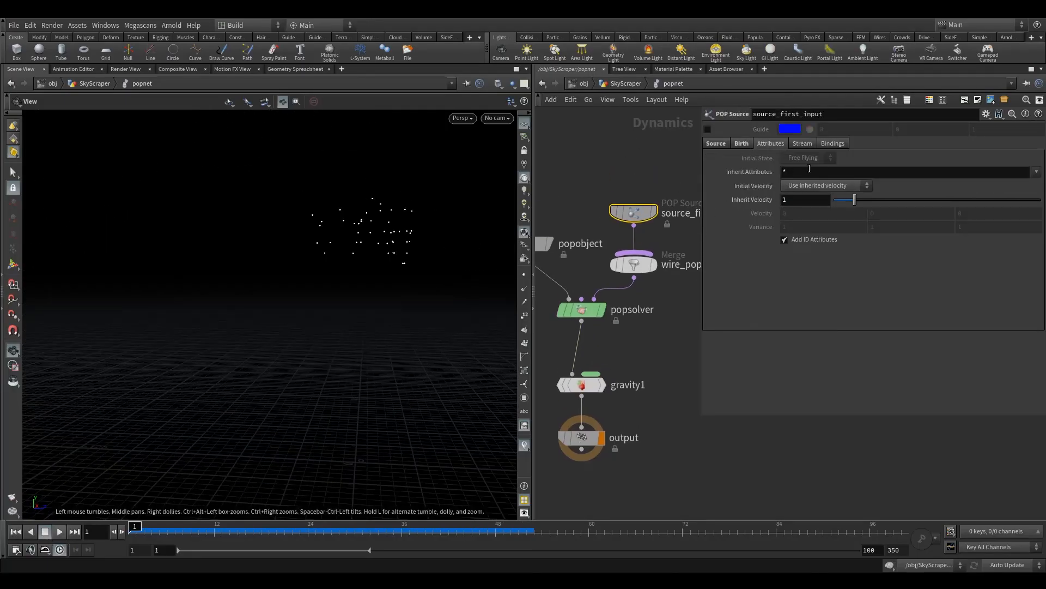
pyautogui.click(804, 144)
pyautogui.click(742, 144)
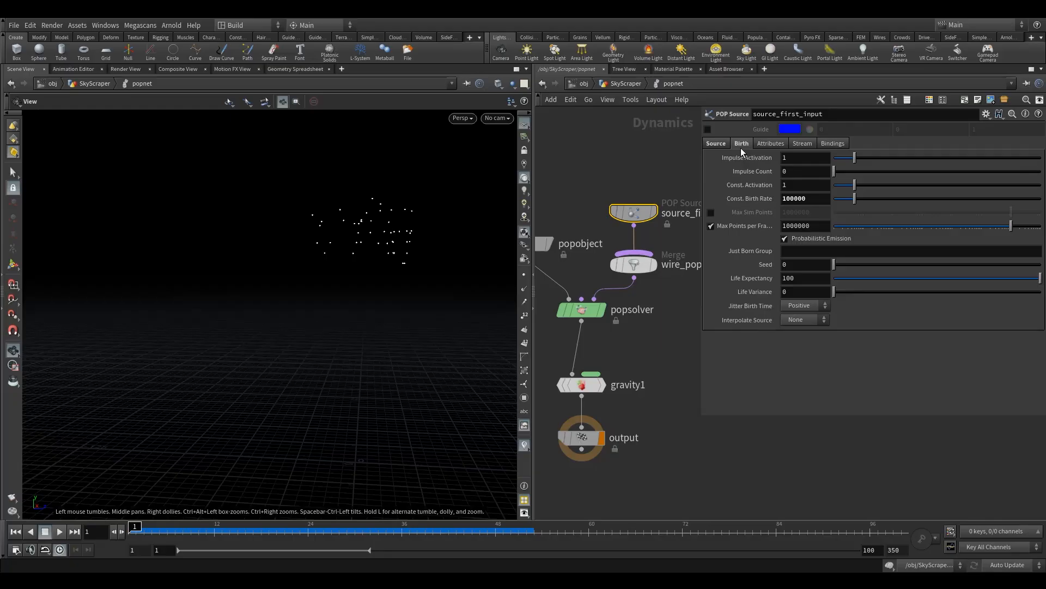
pyautogui.click(724, 143)
# Step: Delete the wire_pops_into_here merge node and space out the popsolver, gravity and output nodes below the source
pyautogui.click(632, 264)
pyautogui.press('Delete')
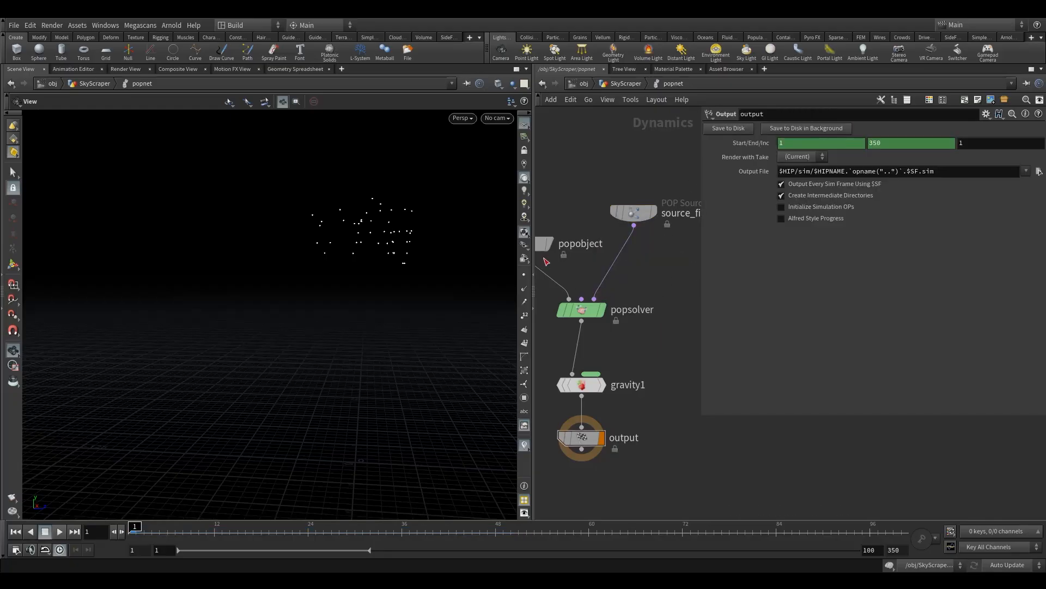
pyautogui.moveTo(542, 293); pyautogui.dragTo(520, 312, button='middle')
pyautogui.moveTo(565, 332); pyautogui.dragTo(583, 345)
pyautogui.moveTo(562, 404); pyautogui.dragTo(580, 408)
pyautogui.moveTo(562, 459); pyautogui.dragTo(580, 481)
# Step: Insert a POP Drag node on the connection between source_first_input and popsolver
pyautogui.moveTo(672, 329); pyautogui.dragTo(671, 378, button='middle')
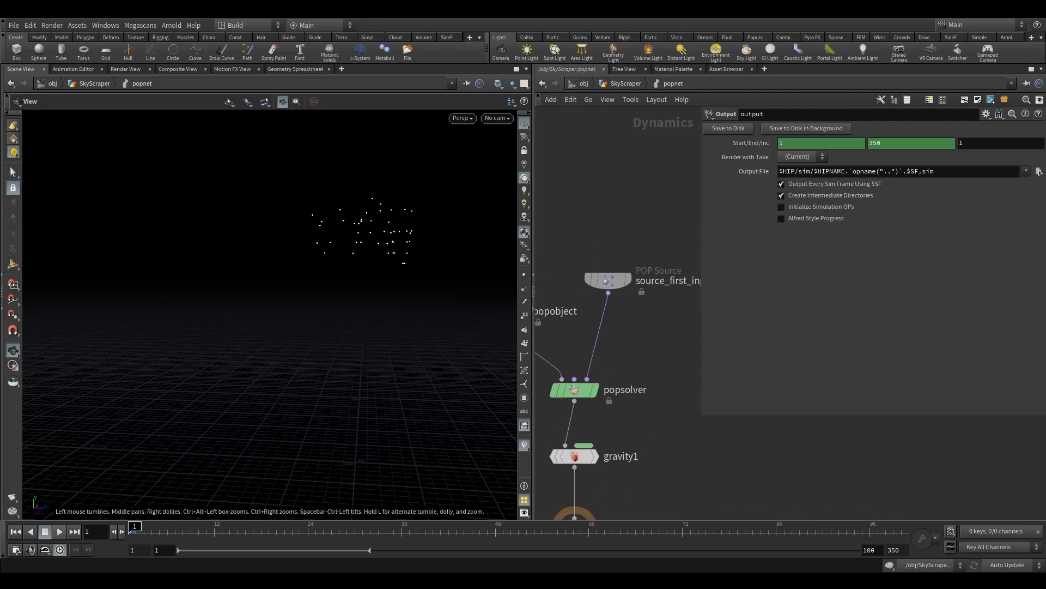
pyautogui.press('Tab')
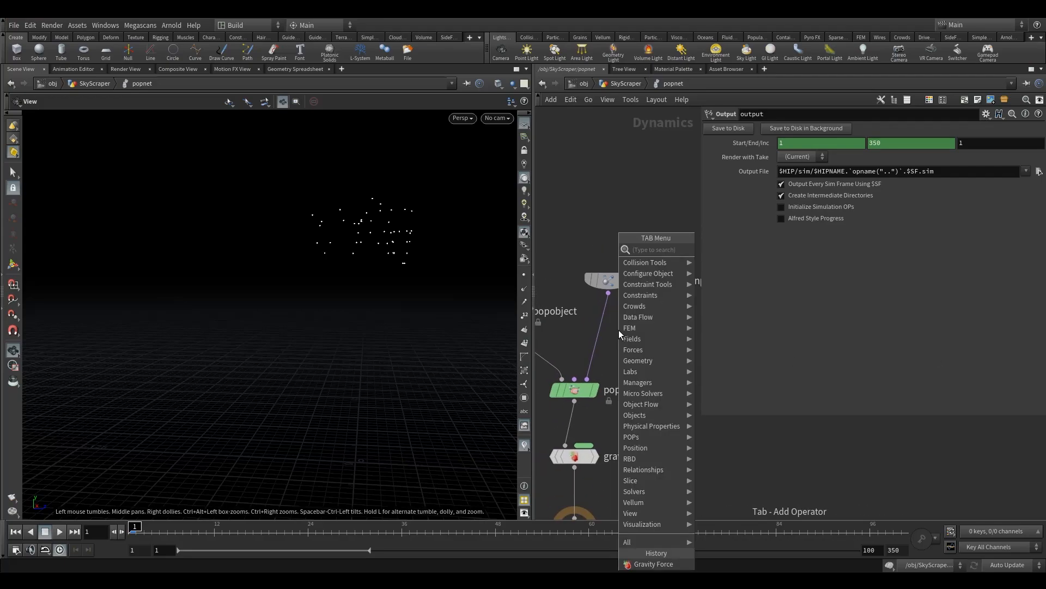
pyautogui.write('POPD')
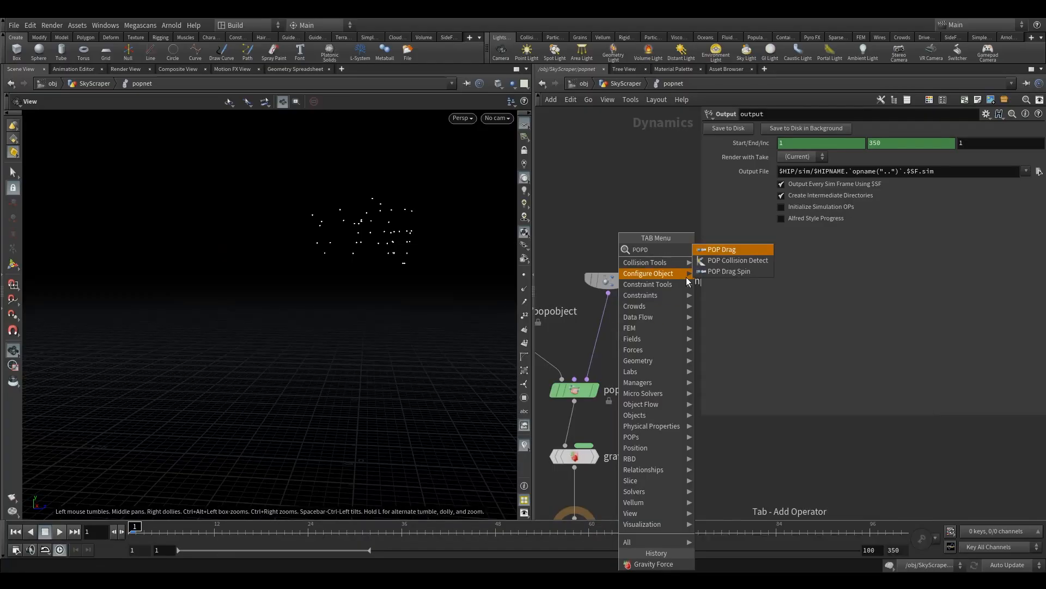
pyautogui.click(738, 251)
pyautogui.click(600, 347)
pyautogui.moveTo(601, 349); pyautogui.dragTo(612, 348)
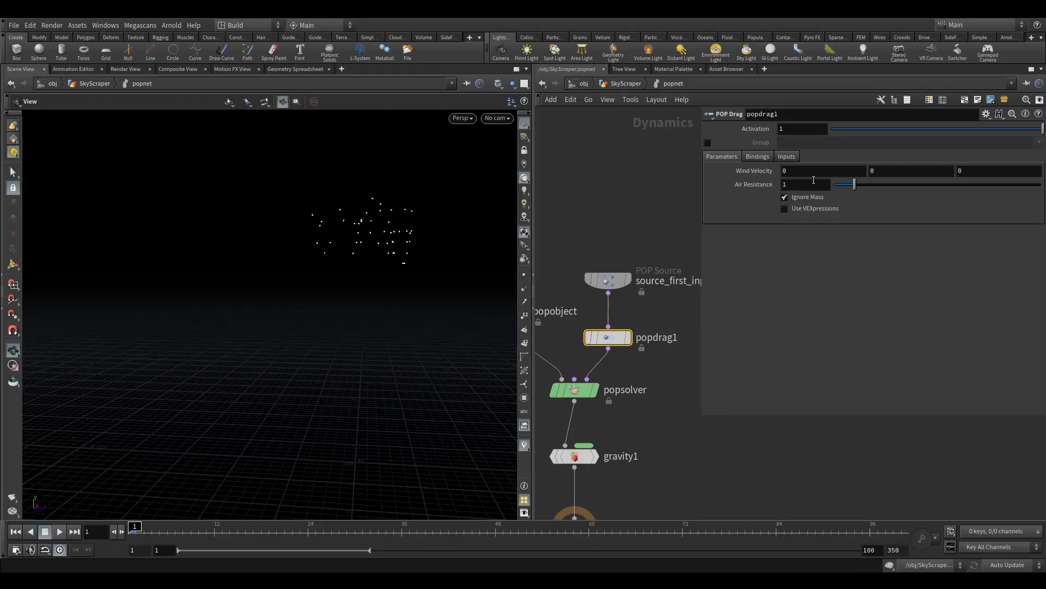
# Step: Enable VEXpressions on the POP Drag node and start its code with a float variable named rand
pyautogui.click(805, 209)
pyautogui.click(838, 263)
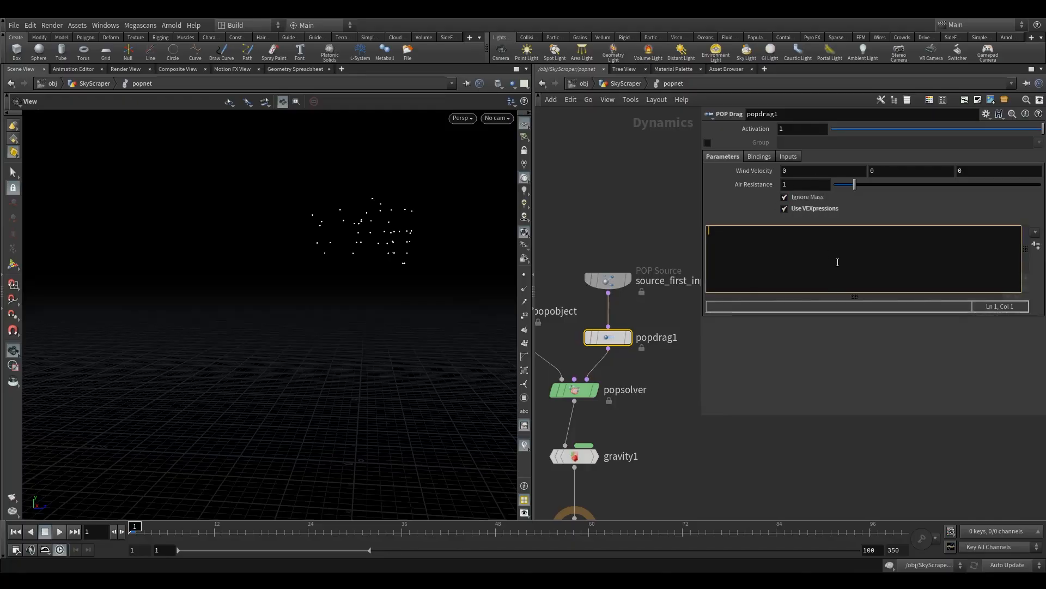
pyautogui.write('FLOAT')
pyautogui.press('BackSpace')
pyautogui.press('BackSpace')
pyautogui.press('BackSpace')
pyautogui.press('BackSpace')
pyautogui.press('BackSpace')
pyautogui.write('float rN')
pyautogui.press('BackSpace')
pyautogui.write('and =')
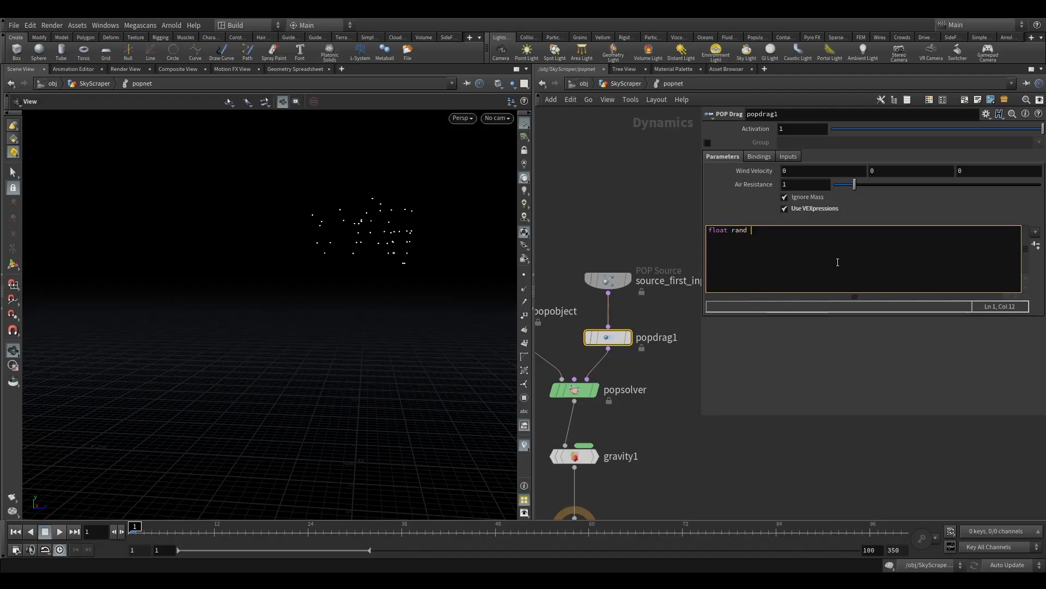
# Step: Complete the rand variable's assignment with the expression fit01(rand(id),0.5,1);
pyautogui.write(' fit(')
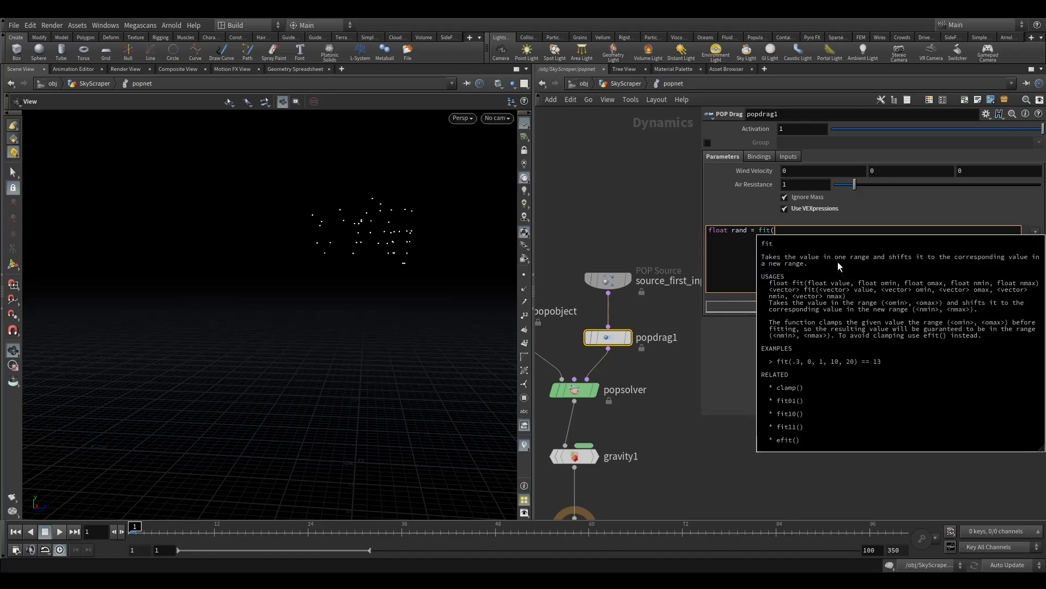
pyautogui.press('BackSpace')
pyautogui.write('01(')
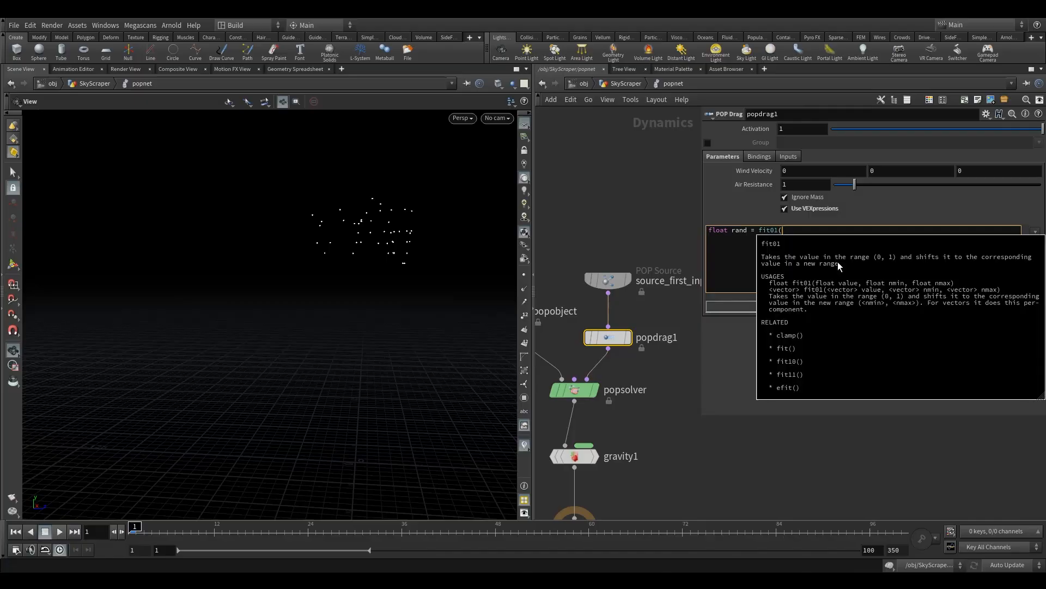
pyautogui.write('rand')
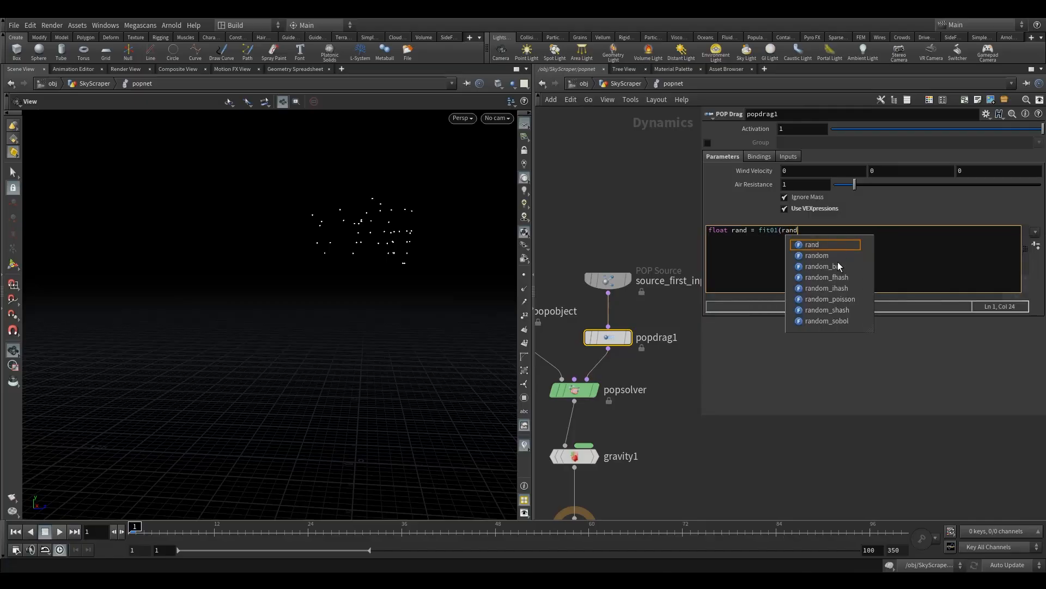
pyautogui.write('(')
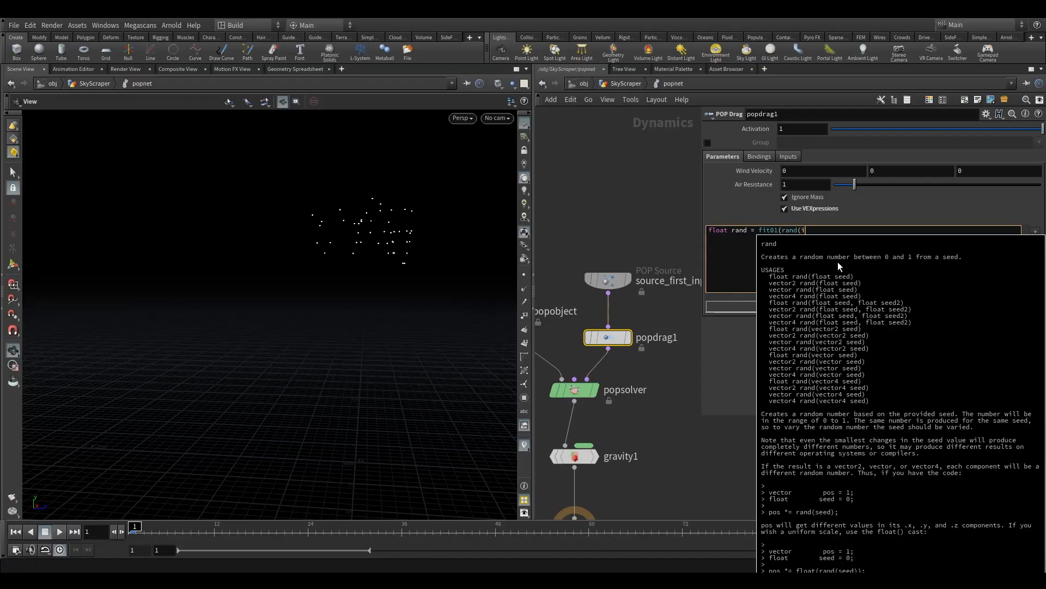
pyautogui.write('id')
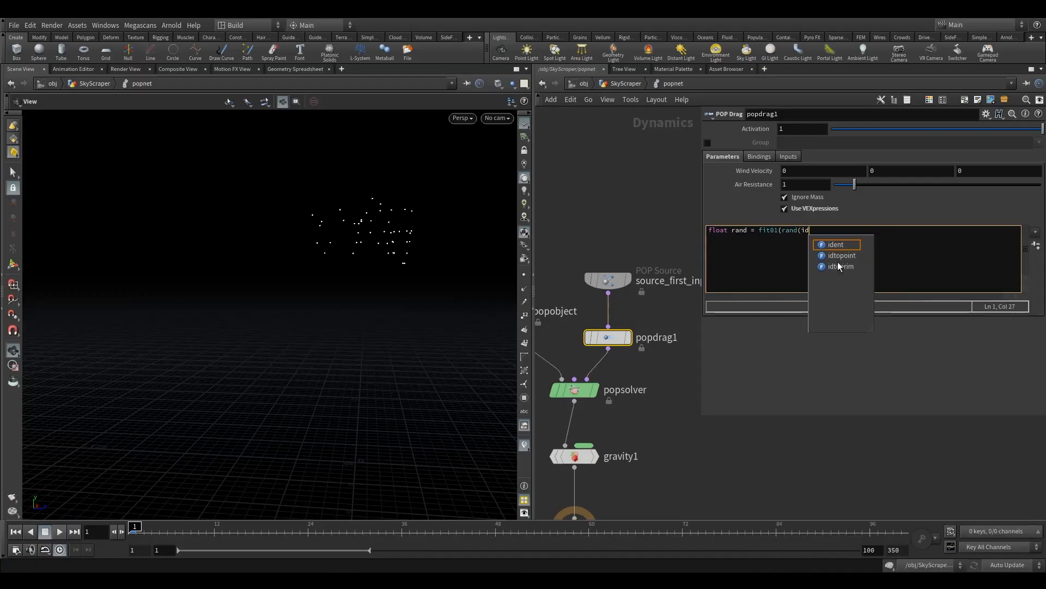
pyautogui.write(')')
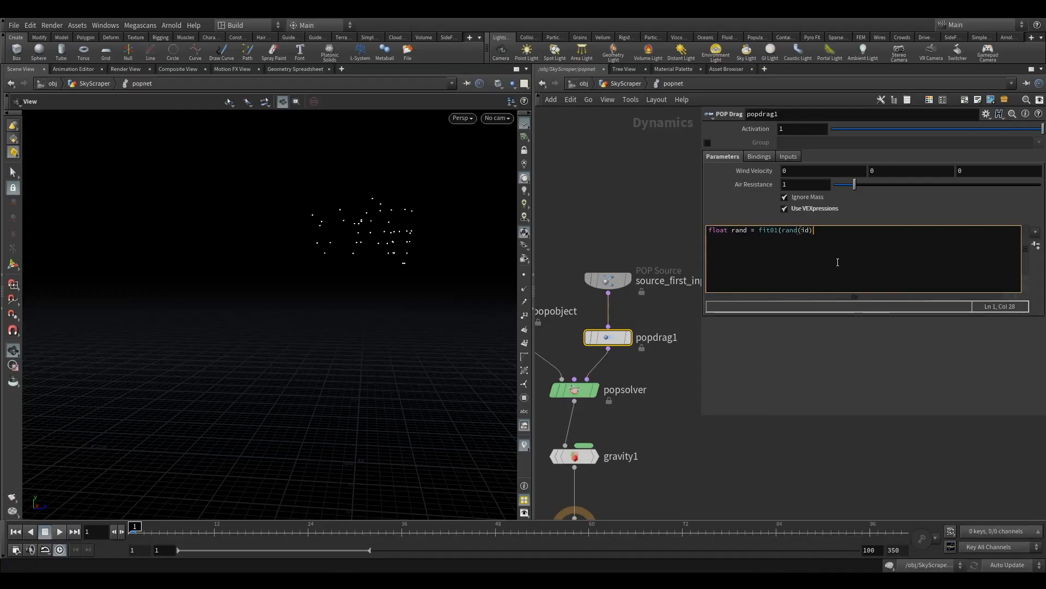
pyautogui.write(',0.5,1);')
pyautogui.click(607, 280)
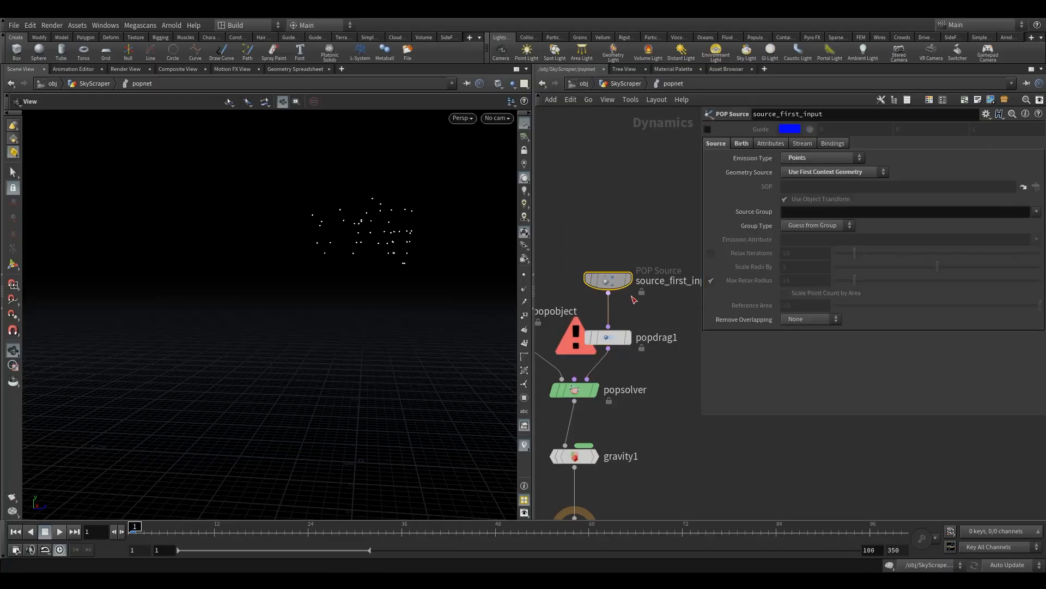
pyautogui.click(743, 143)
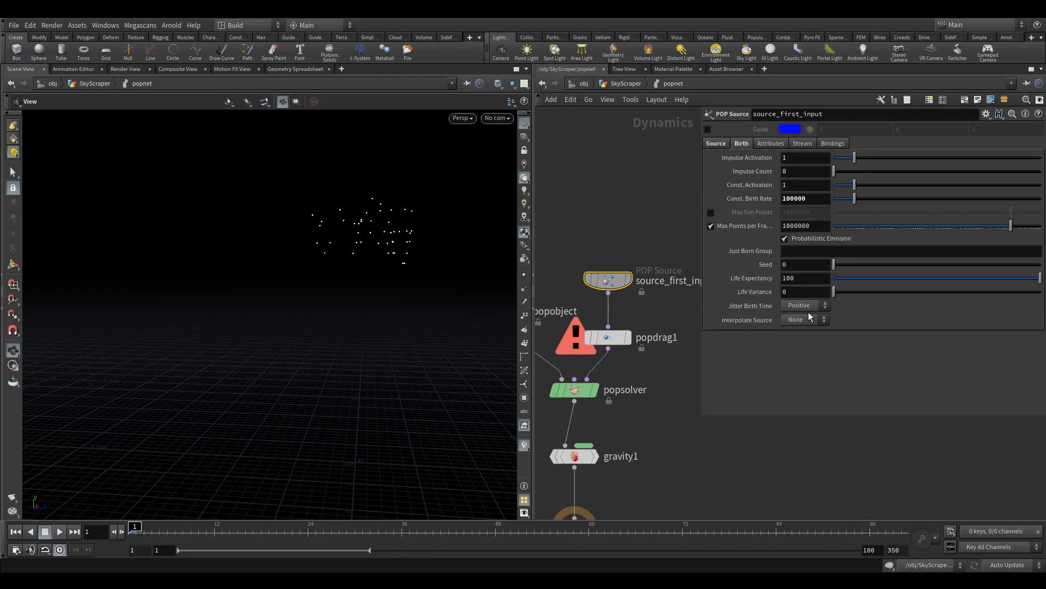
pyautogui.click(770, 142)
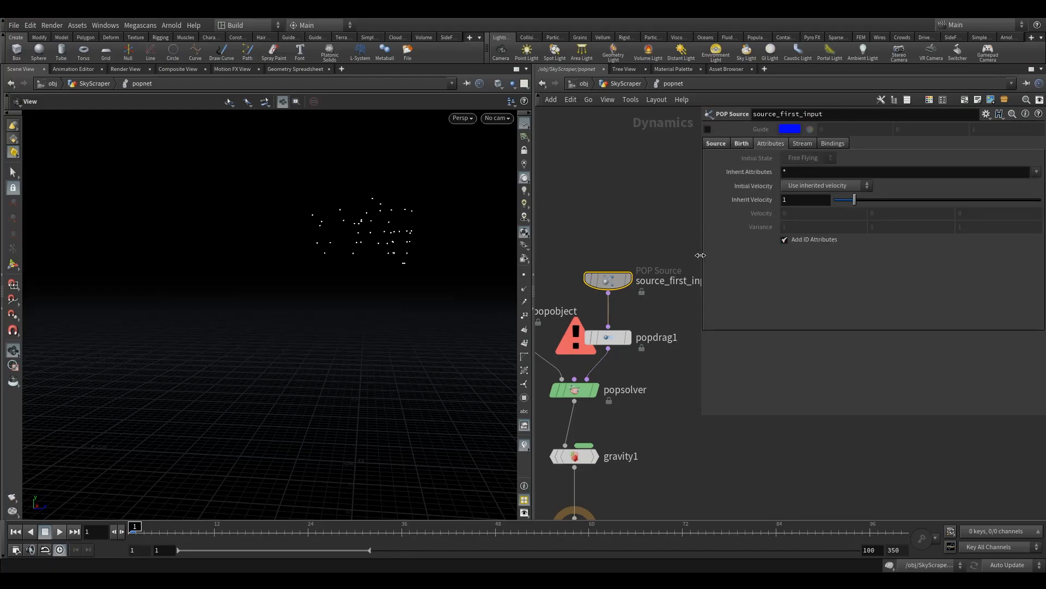
pyautogui.moveTo(651, 312); pyautogui.dragTo(599, 356)
pyautogui.click(861, 233)
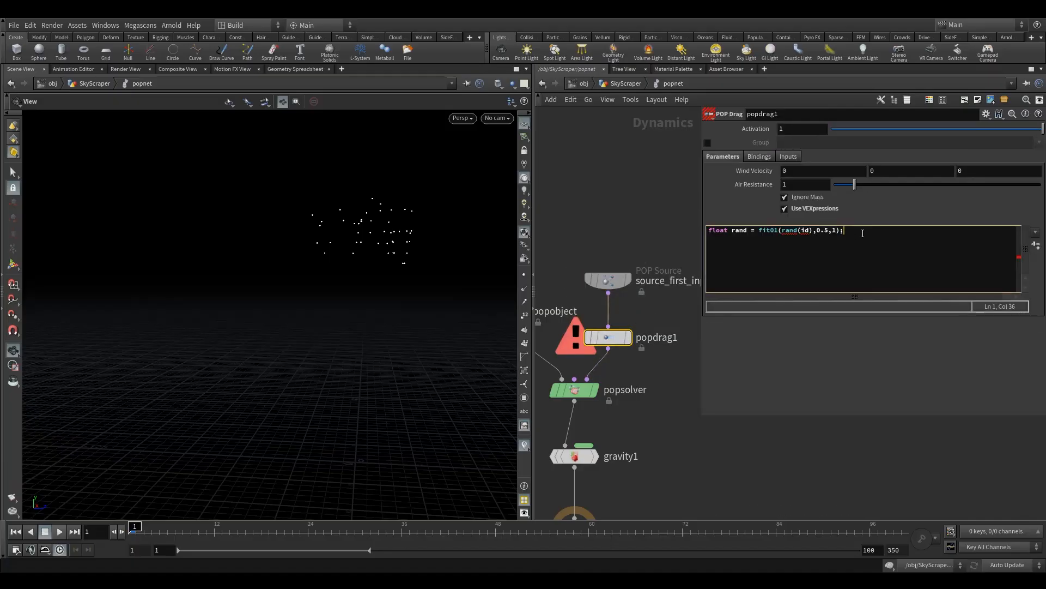
pyautogui.click(800, 230)
pyautogui.write('@')
pyautogui.click(648, 192)
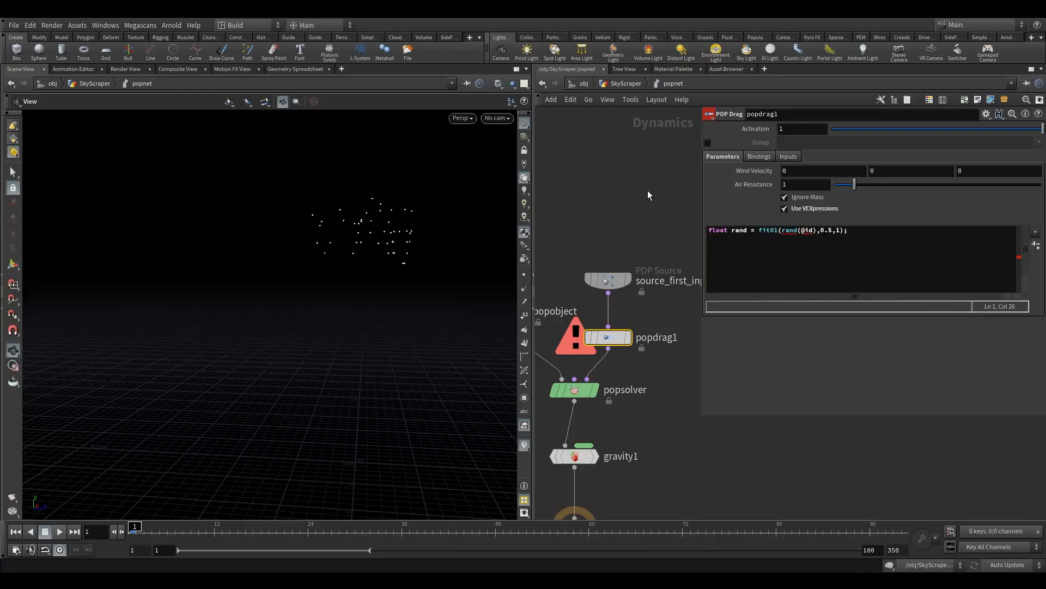
# Step: Add the line airresist *= rand; below the rand variable in the POP Drag code and apply it
pyautogui.click(871, 235)
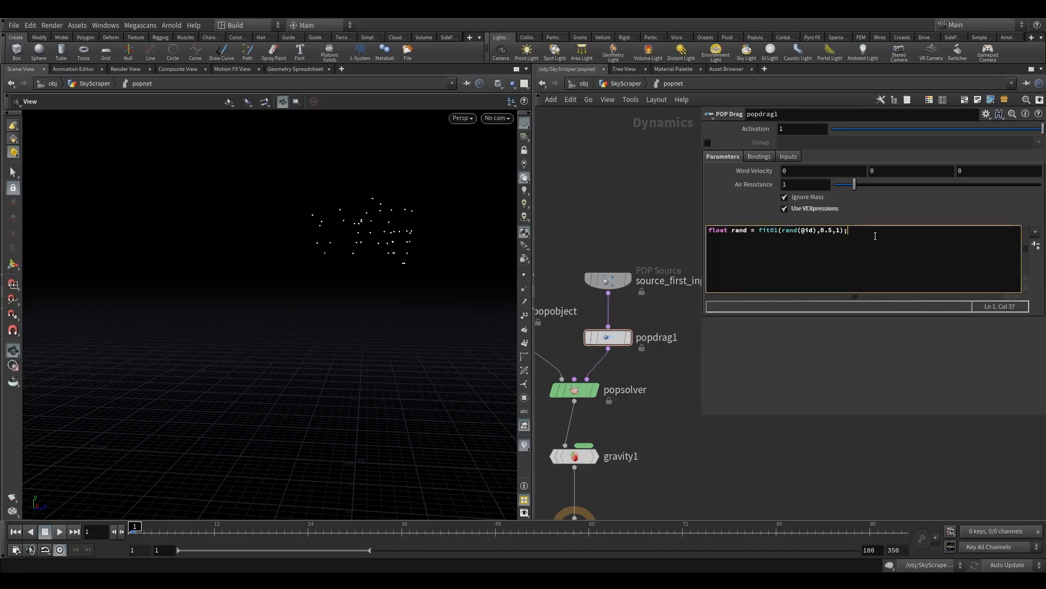
pyautogui.press('Return')
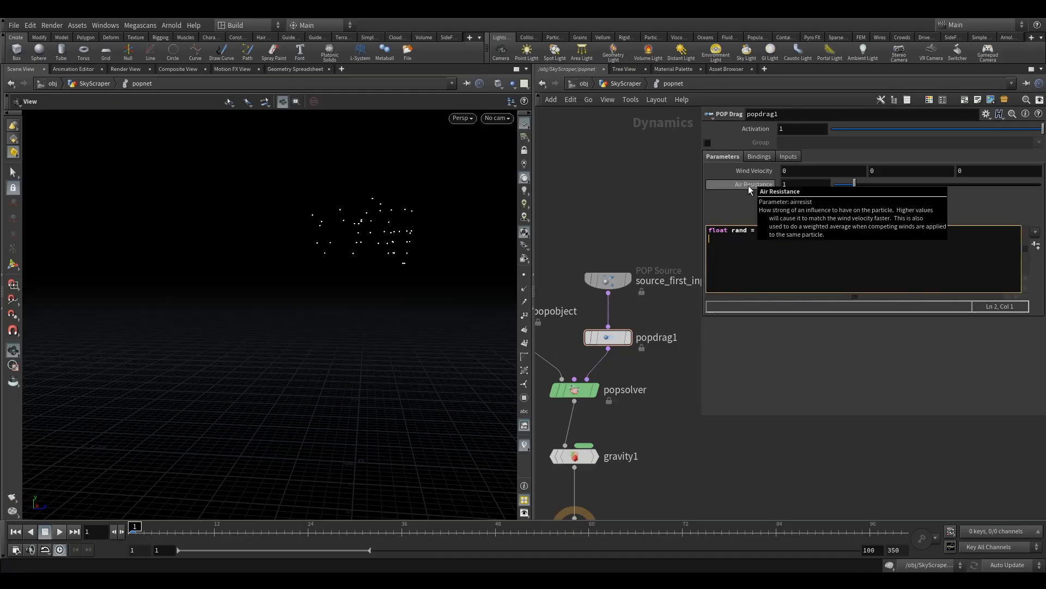
pyautogui.write('airrest')
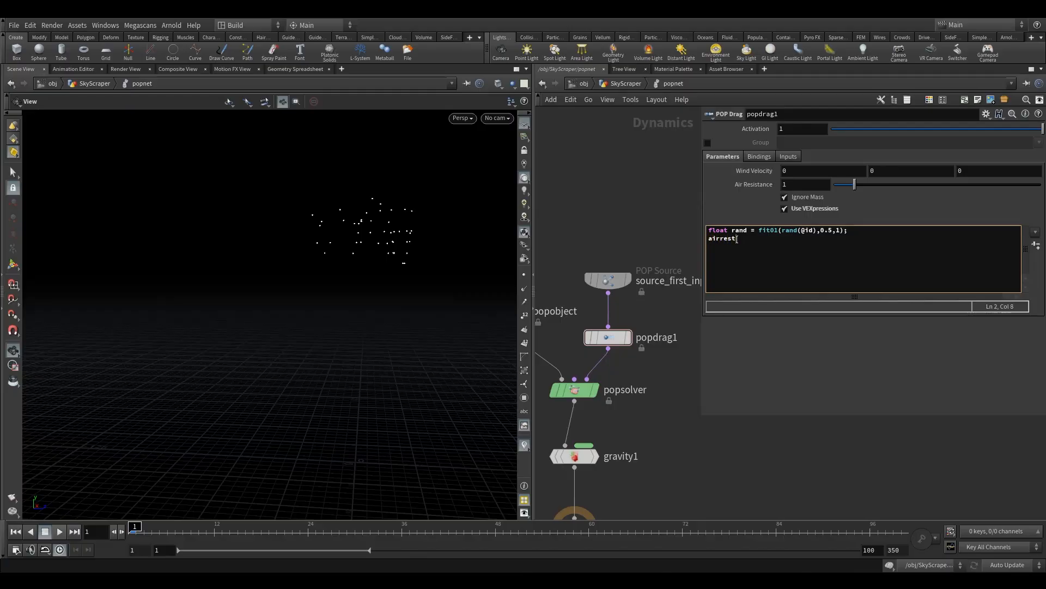
pyautogui.press('BackSpace')
pyautogui.write('ist *= rand;')
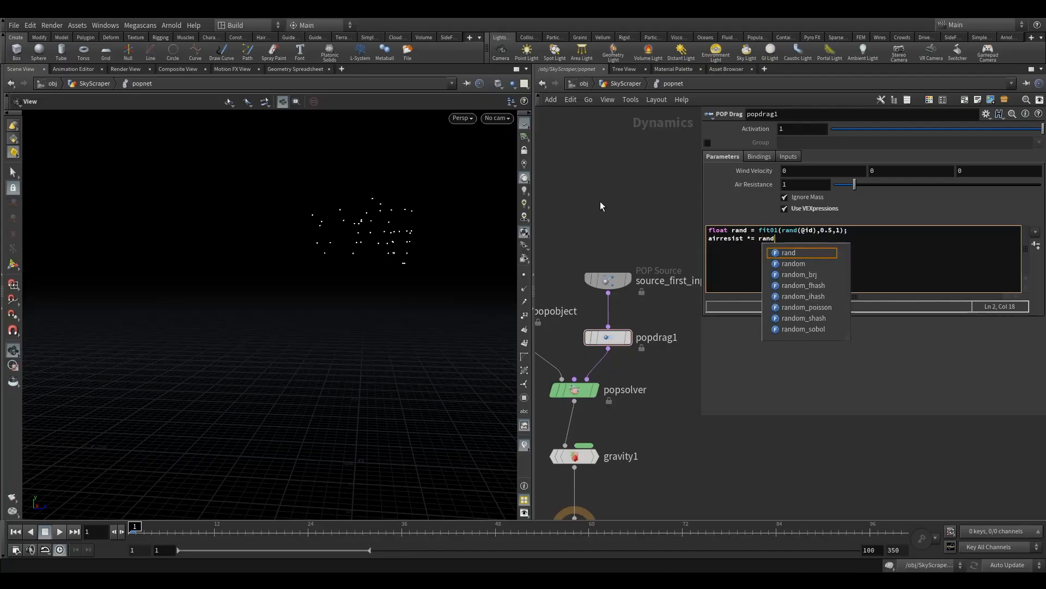
pyautogui.press('BackSpace')
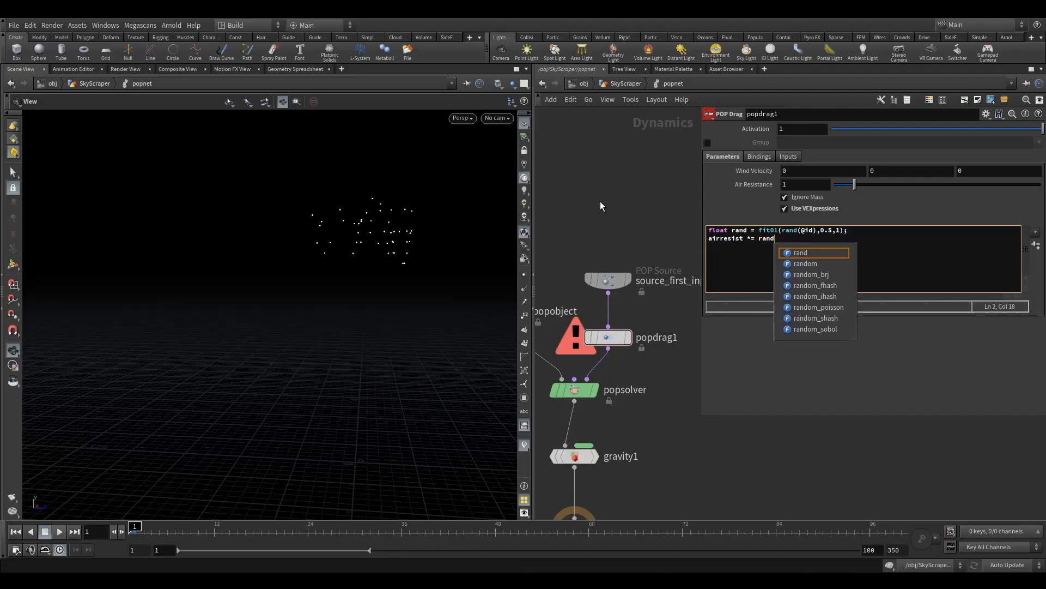
pyautogui.press('BackSpace')
pyautogui.write('d;')
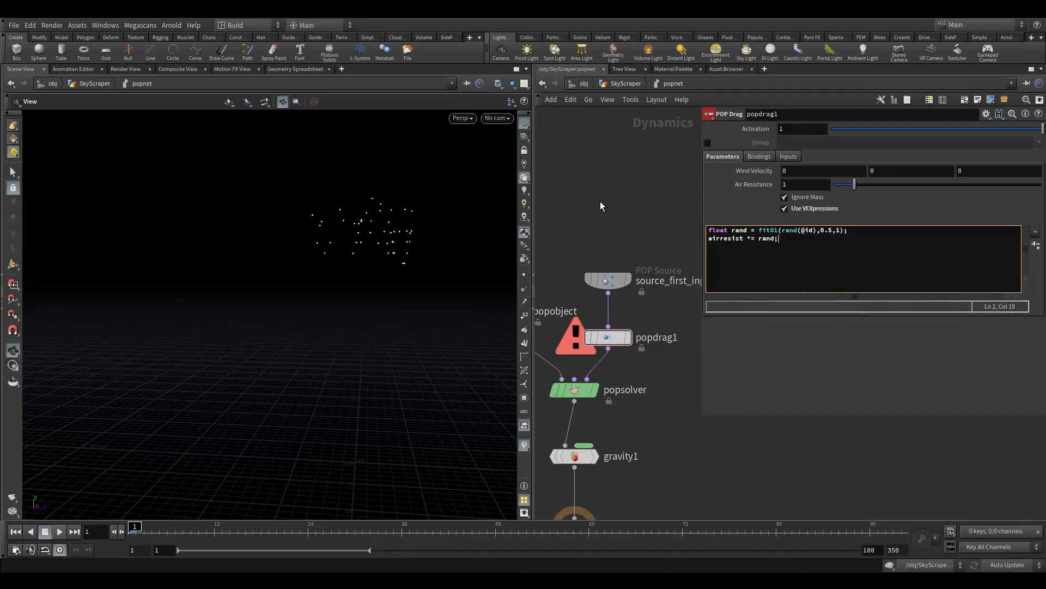
pyautogui.click(600, 201)
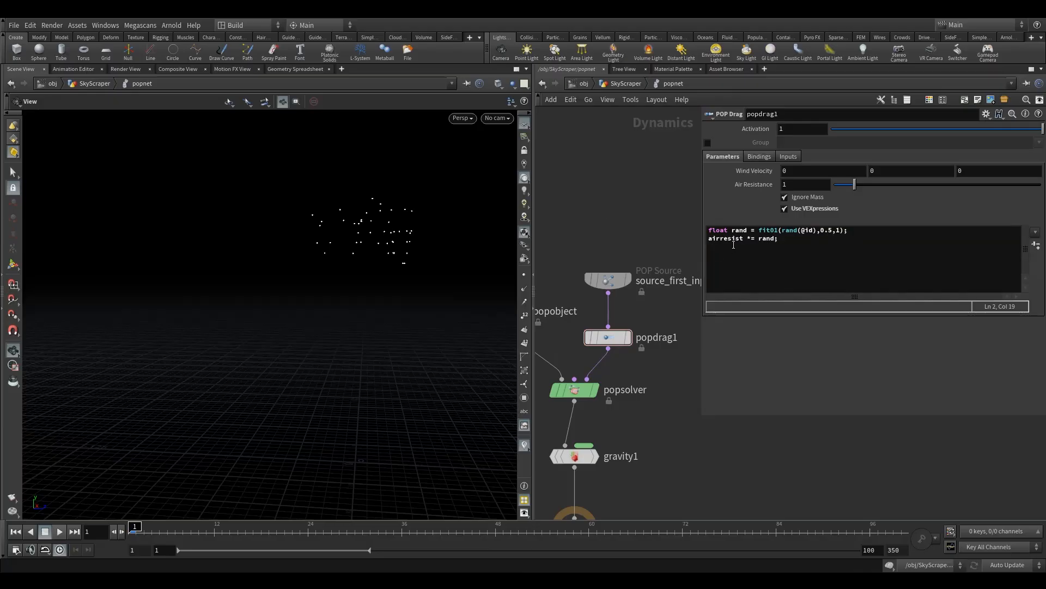
# Step: Play the simulation, return to frame 1, and set the POP Drag's Air Resistance to 0.02
pyautogui.click(48, 536)
pyautogui.moveTo(221, 534); pyautogui.dragTo(132, 532)
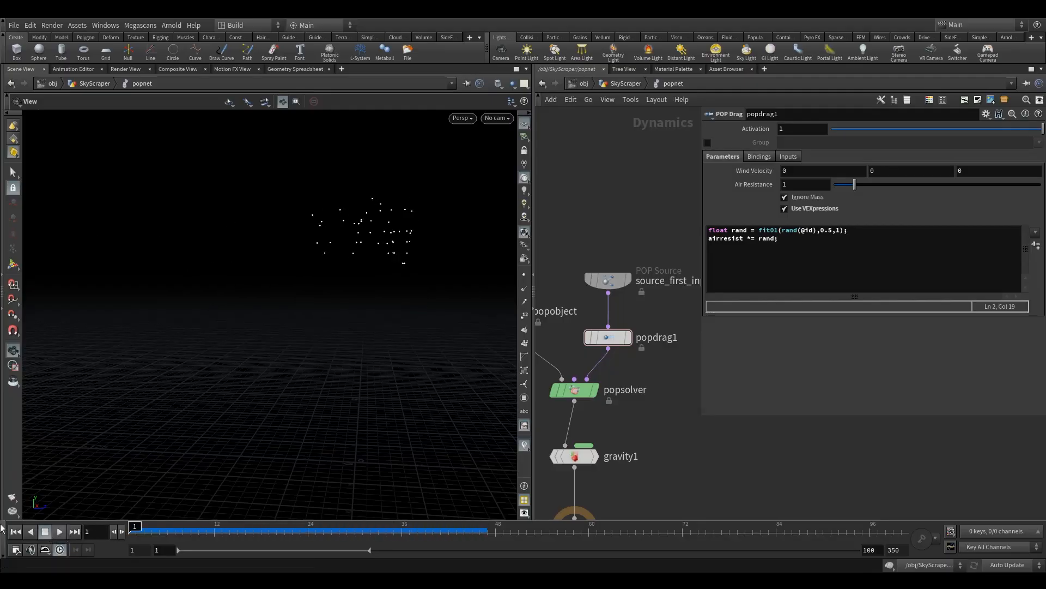
pyautogui.doubleClick(819, 184)
pyautogui.write('0.02')
pyautogui.press('Return')
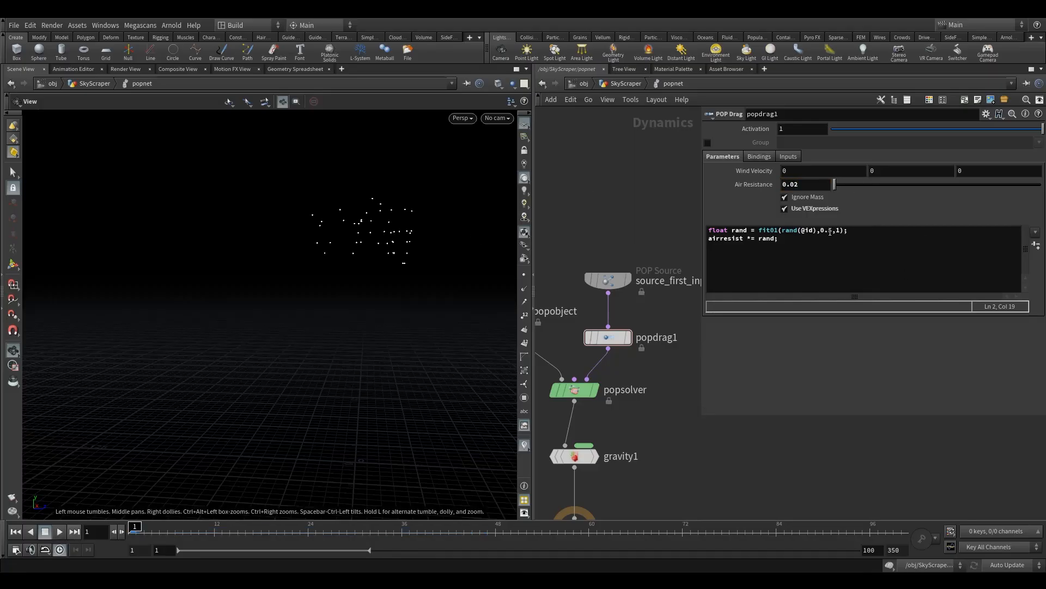
# Step: Play the simulation to check the particle motion under the reduced randomized drag
pyautogui.moveTo(831, 231); pyautogui.dragTo(820, 233)
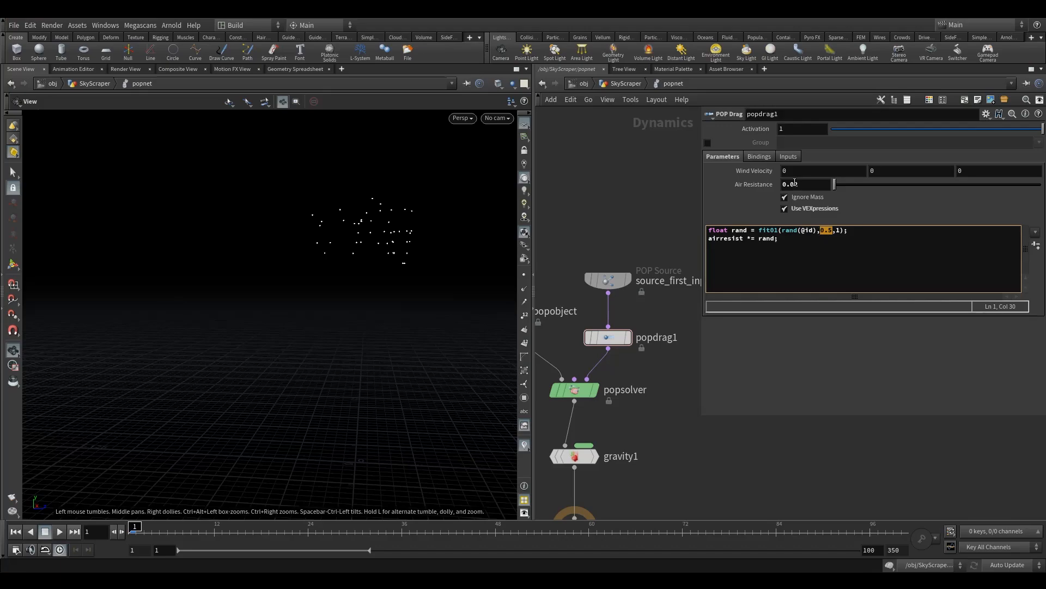
pyautogui.click(814, 185)
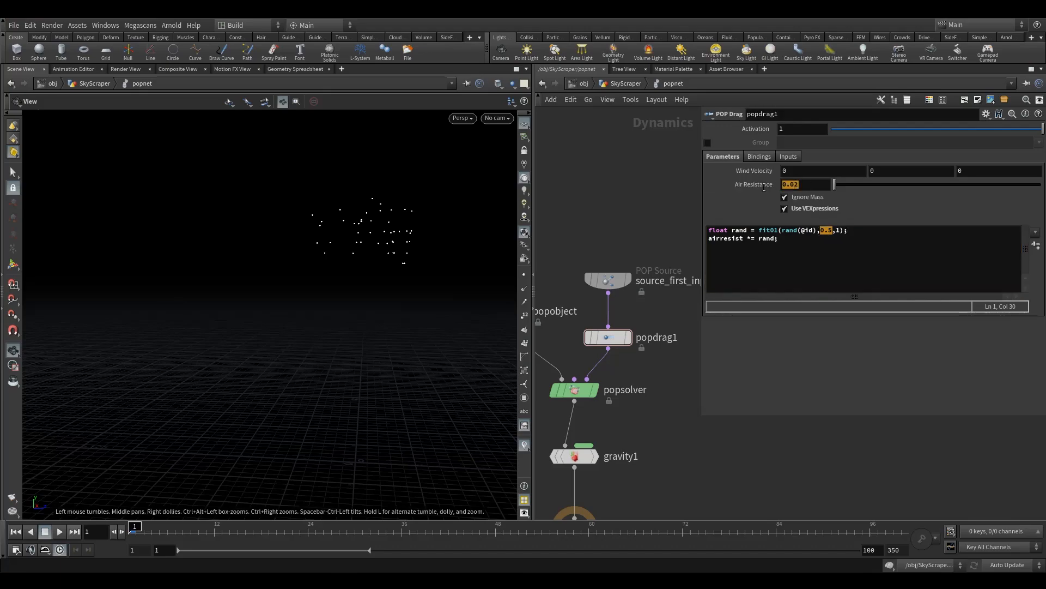
pyautogui.click(799, 185)
pyautogui.click(60, 532)
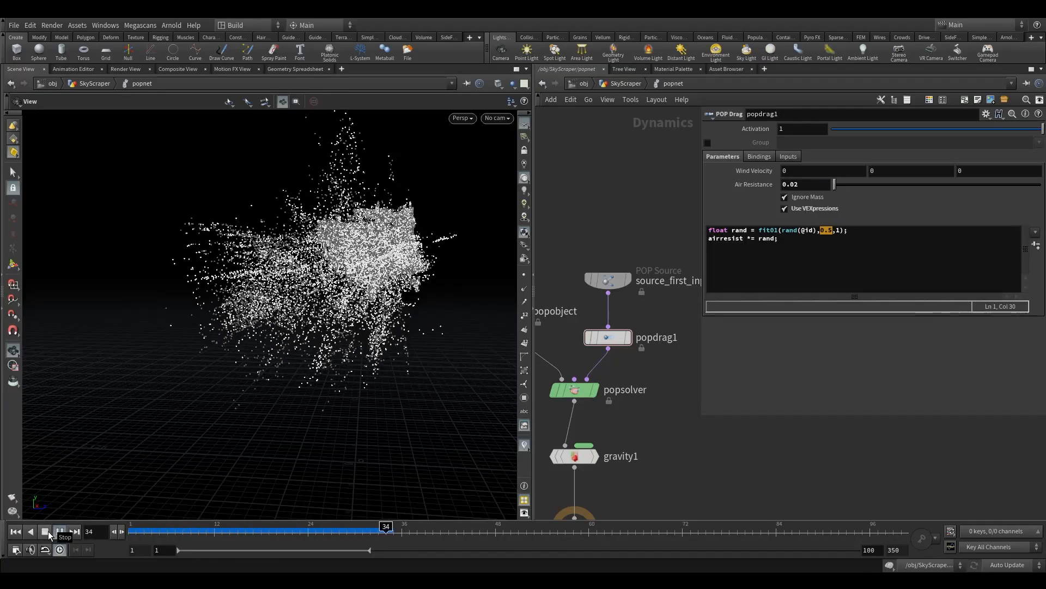
pyautogui.moveTo(151, 469); pyautogui.dragTo(221, 460)
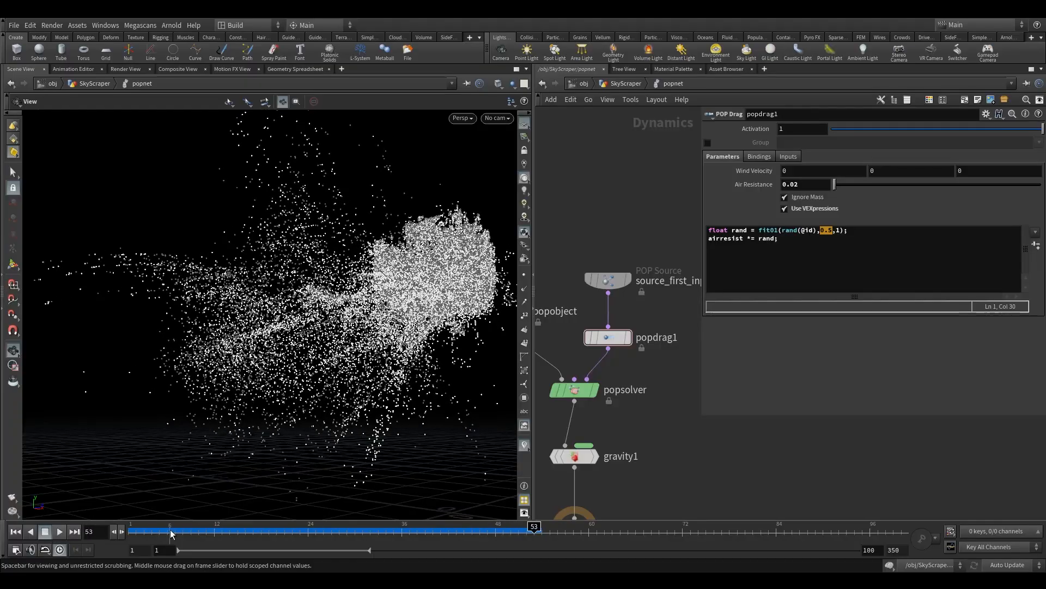
pyautogui.click(46, 532)
# Step: Insert a POP Force node on the connection between popdrag1 and popsolver
pyautogui.moveTo(655, 384); pyautogui.dragTo(669, 319, button='middle')
pyautogui.scroll(-1, 671, 327)
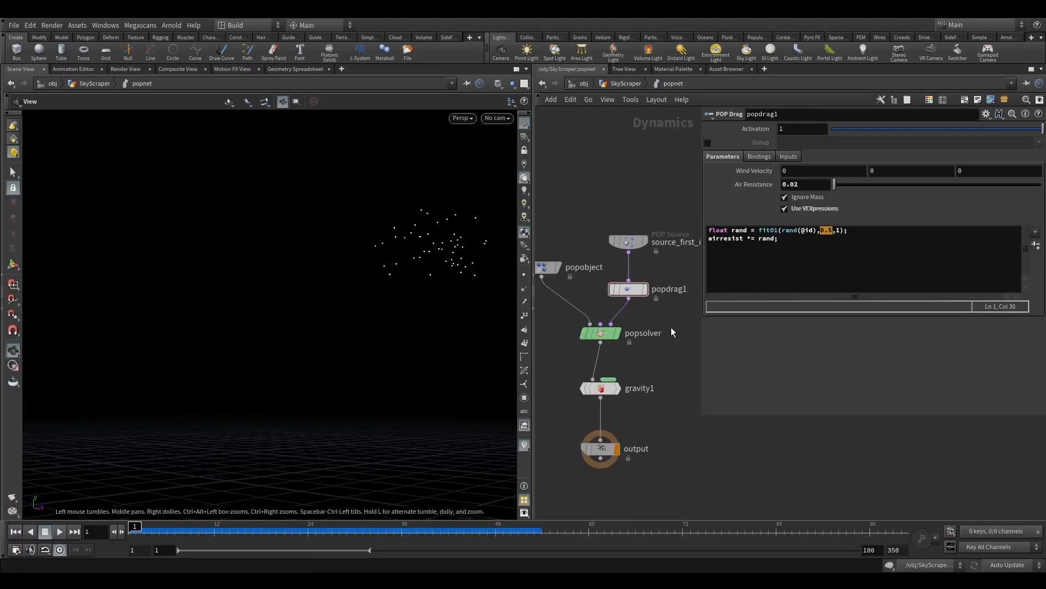
pyautogui.moveTo(622, 339); pyautogui.dragTo(623, 350)
pyautogui.press('Tab')
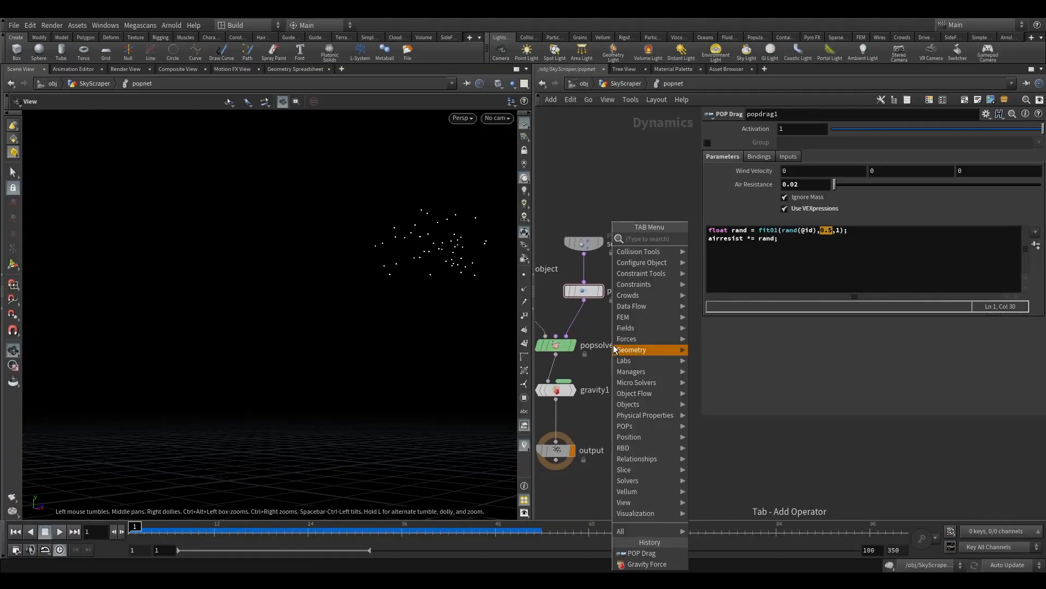
pyautogui.write('popf')
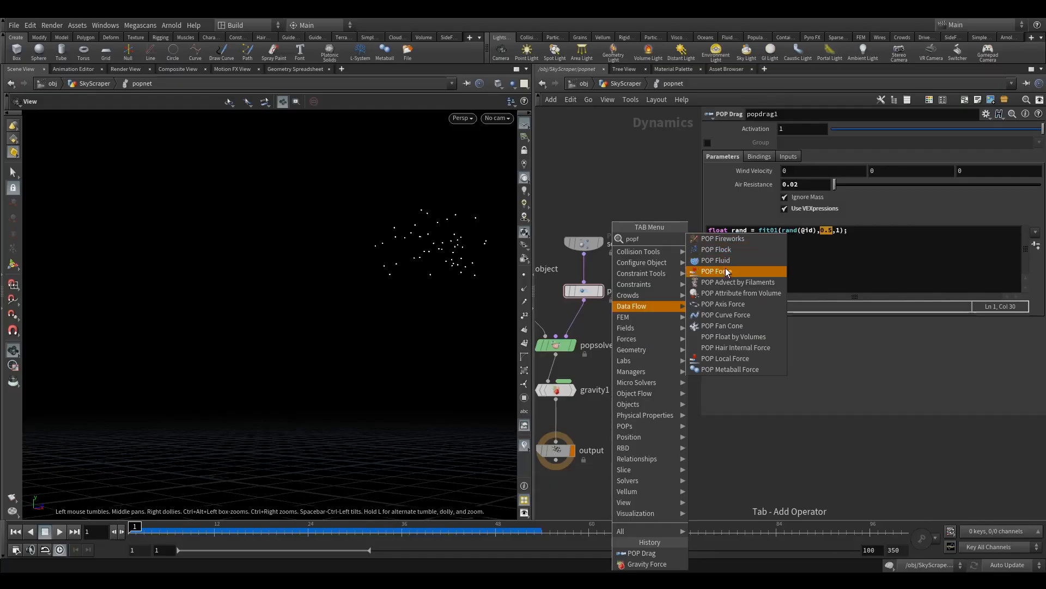
pyautogui.click(727, 269)
pyautogui.click(578, 318)
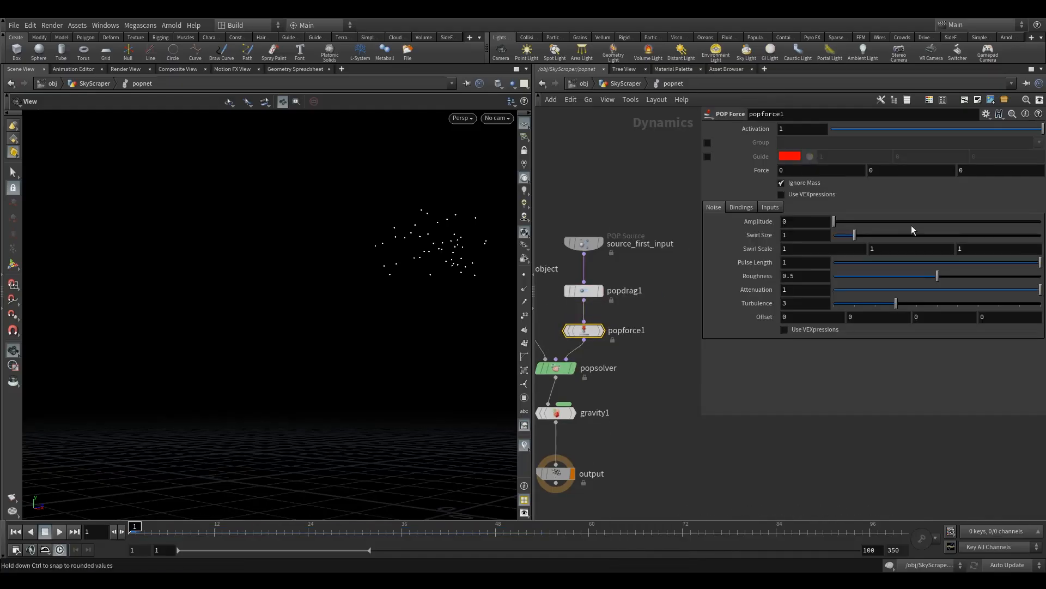
# Step: Set the POP Force noise to an Amplitude of 2 and a Swirl Size of 10
pyautogui.write('2')
pyautogui.press('Tab')
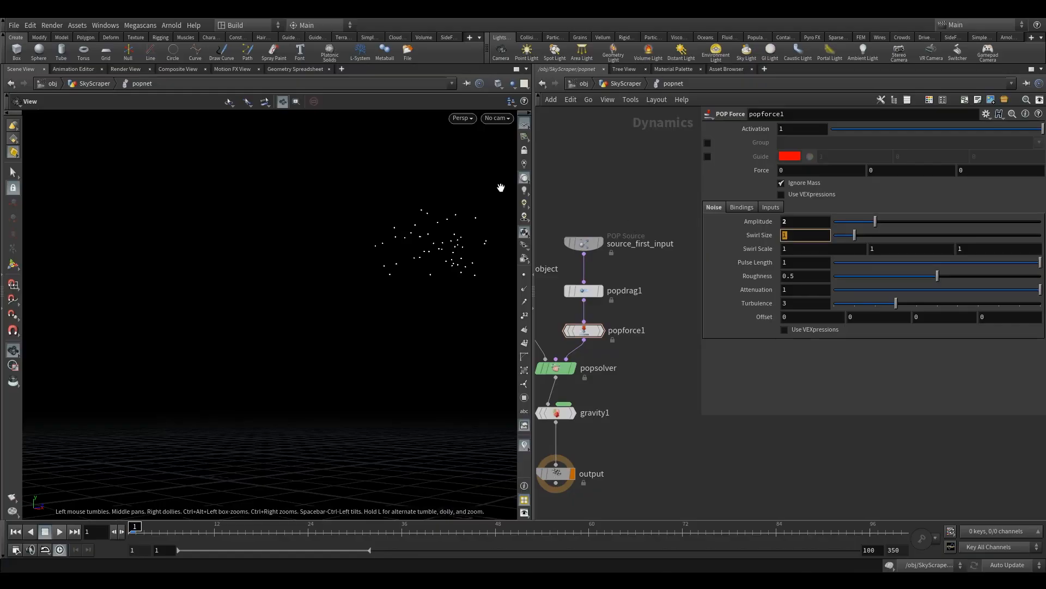
pyautogui.write('10')
pyautogui.press('Return')
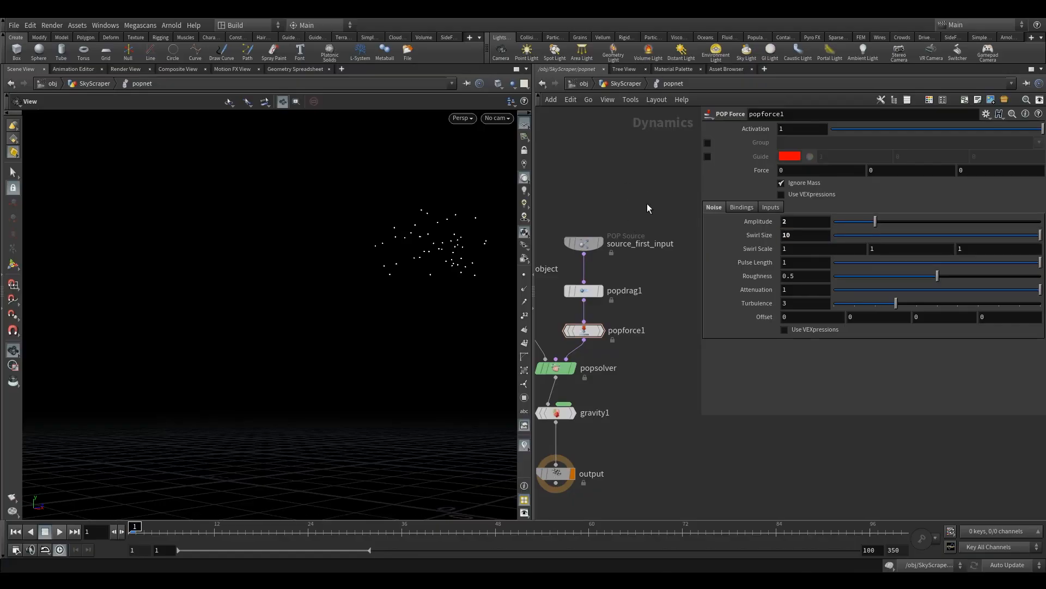
# Step: Play the simulation and examine up close how the force noise moves the particles, then return to frame 1
pyautogui.click(59, 533)
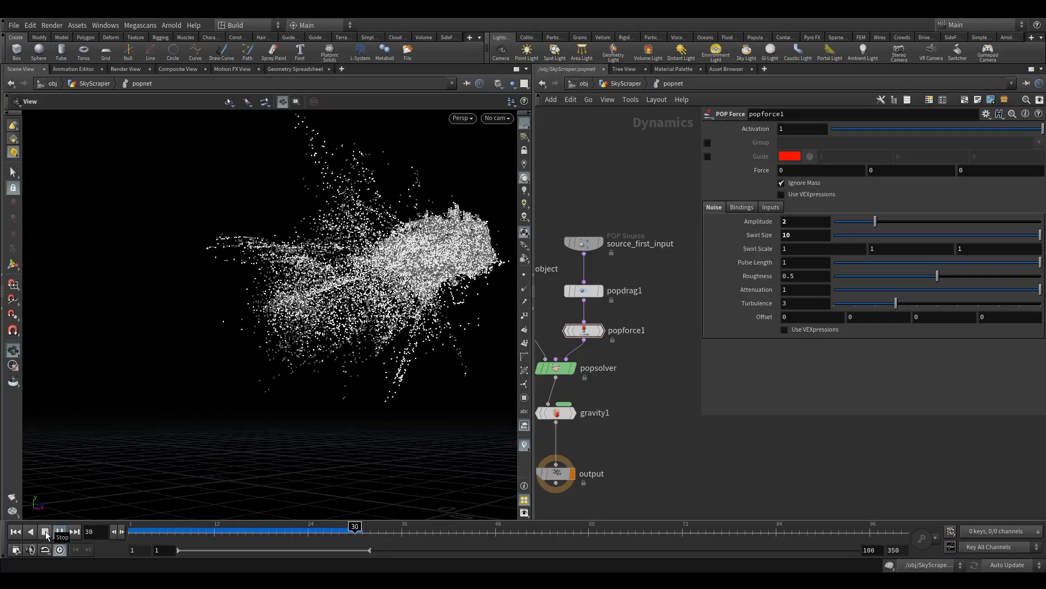
pyautogui.click(44, 531)
pyautogui.moveTo(452, 231); pyautogui.dragTo(473, 227)
pyautogui.moveTo(473, 227); pyautogui.dragTo(473, 164, button='right')
pyautogui.moveTo(473, 164); pyautogui.dragTo(295, 267)
pyautogui.click(17, 531)
pyautogui.click(58, 532)
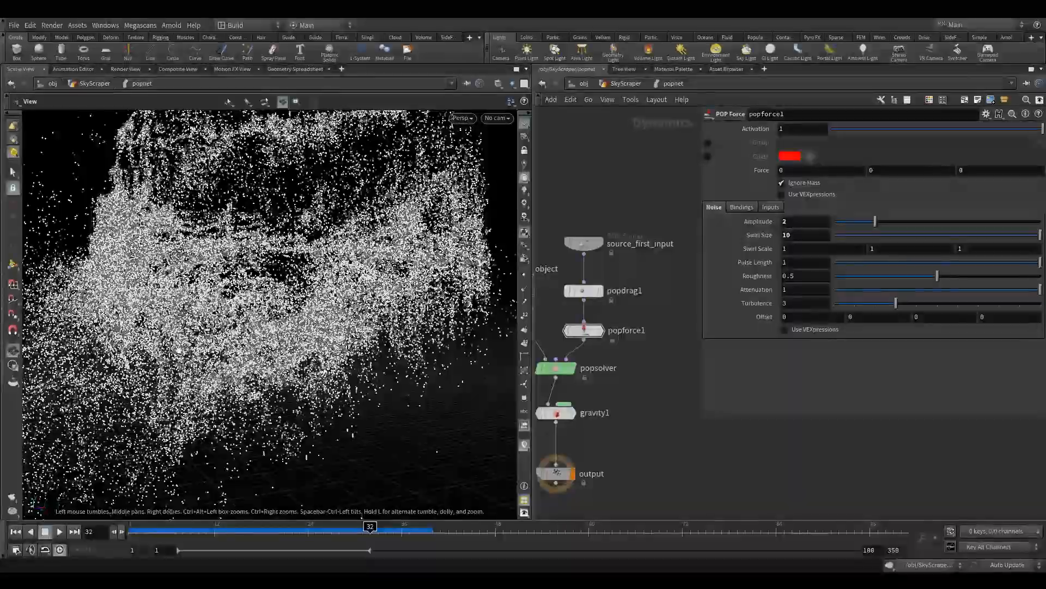
pyautogui.click(46, 531)
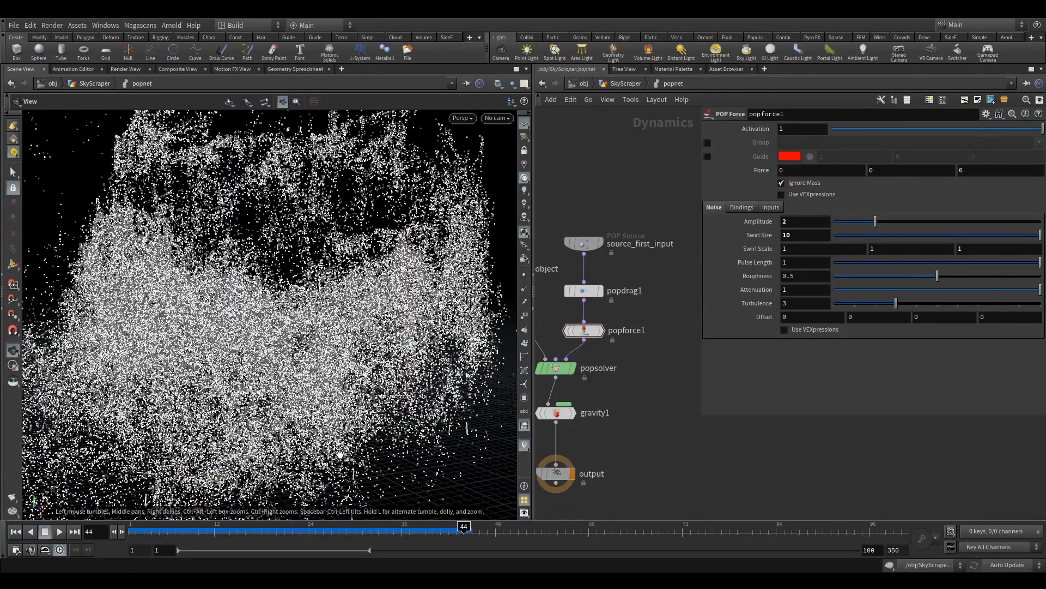
pyautogui.moveTo(282, 532); pyautogui.dragTo(131, 529)
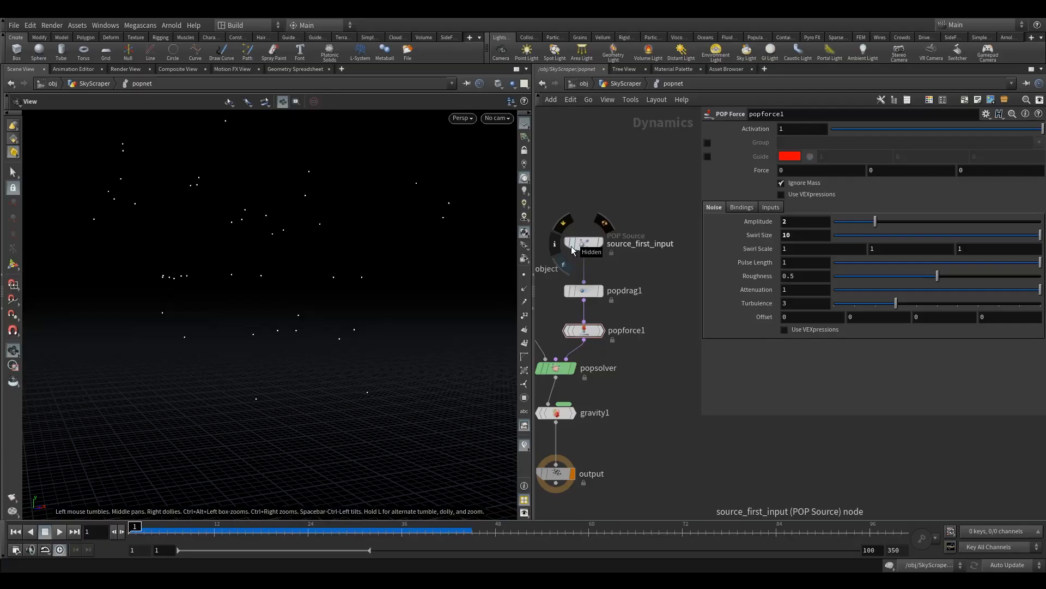
# Step: Make room below source_first_input and insert a POP Interact node on its connection to popdrag1
pyautogui.moveTo(581, 246); pyautogui.dragTo(581, 191)
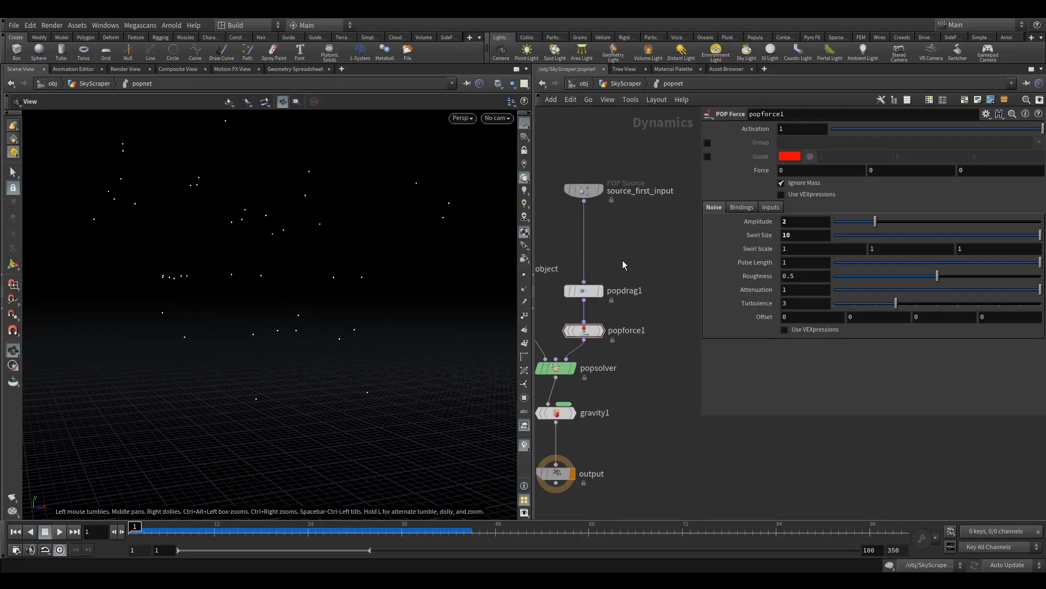
pyautogui.press('Tab')
pyautogui.write('popi')
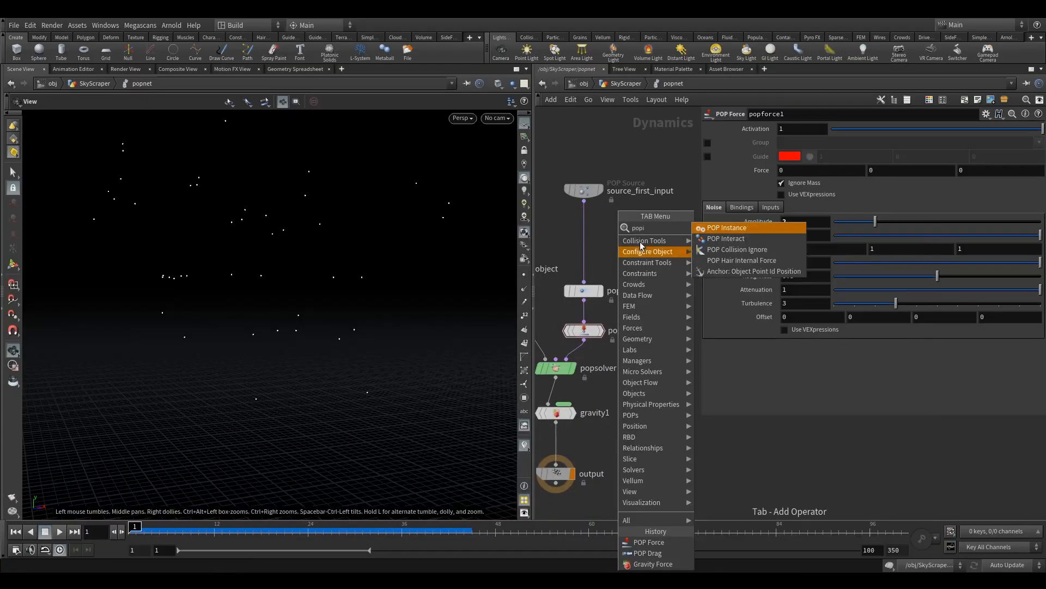
pyautogui.click(723, 238)
pyautogui.click(584, 238)
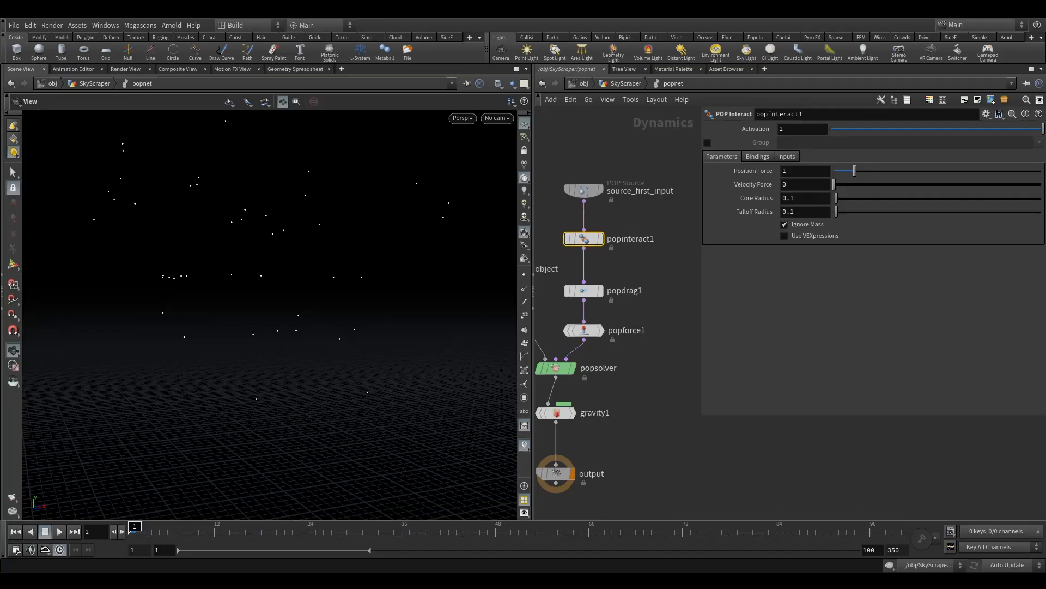
# Step: Set the POP Interact node's Position Force to 0 and Velocity Force to 5.14
pyautogui.moveTo(854, 170); pyautogui.dragTo(834, 172)
pyautogui.doubleClick(812, 184)
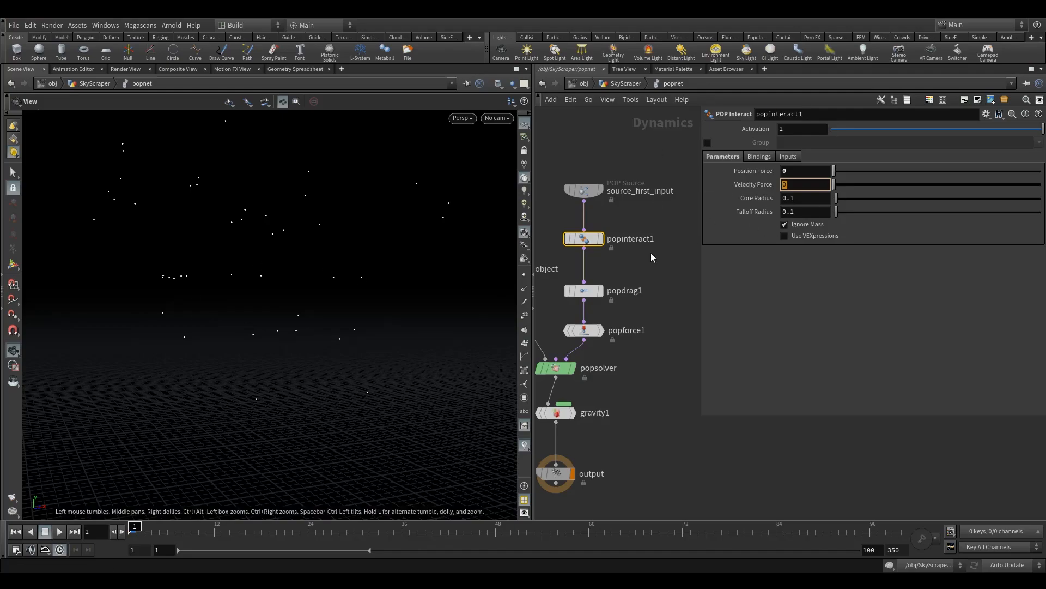
pyautogui.write('5.14')
pyautogui.press('Return')
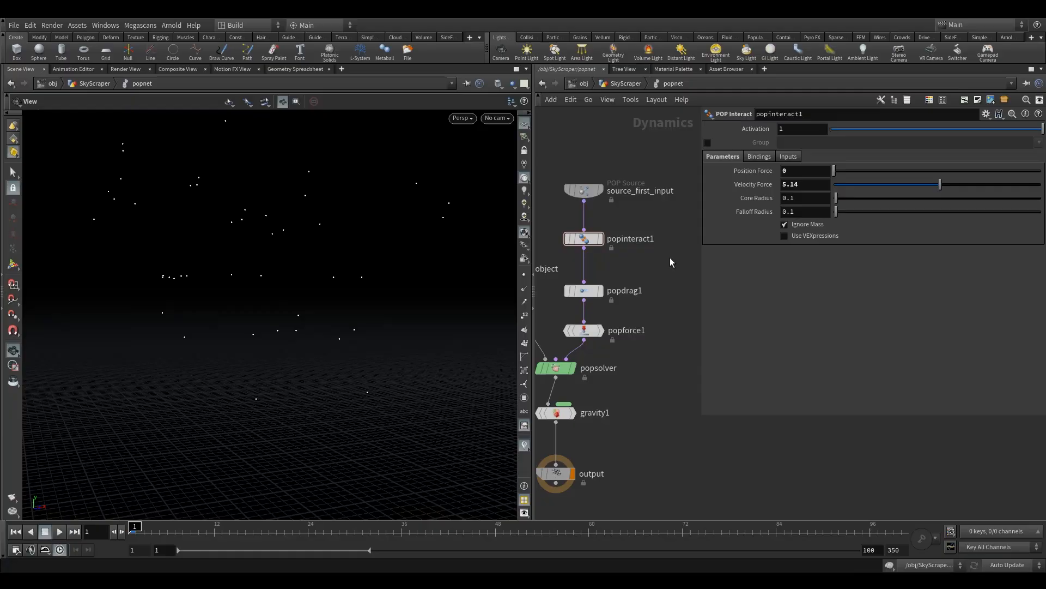
# Step: Play the simulation and examine the effect of the POP Interact node on the particles
pyautogui.moveTo(678, 260); pyautogui.dragTo(732, 243, button='middle')
pyautogui.press('Up')
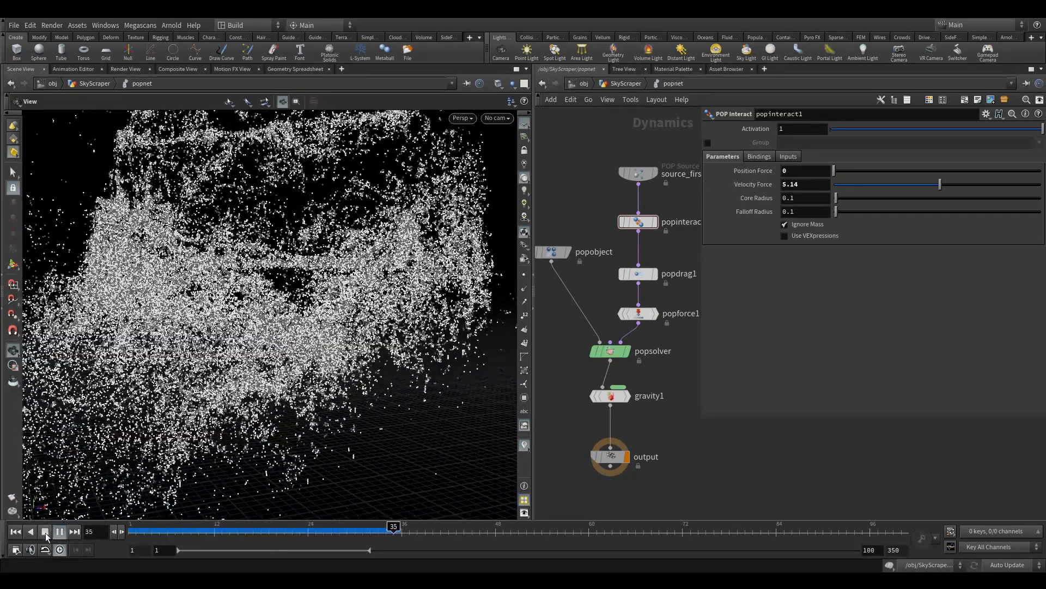
pyautogui.click(45, 532)
pyautogui.press('Up')
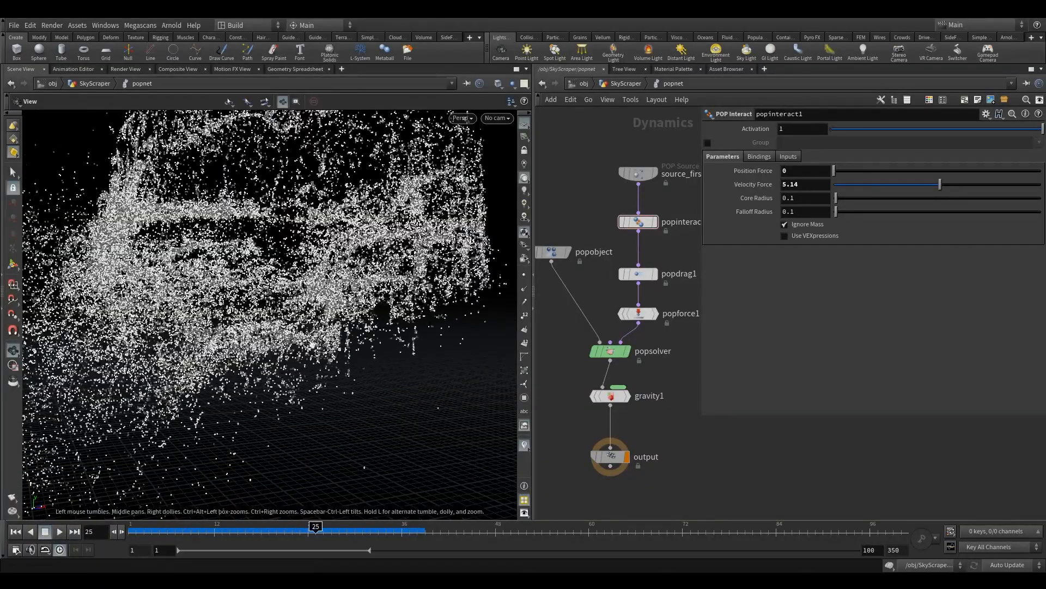
pyautogui.moveTo(185, 354); pyautogui.dragTo(205, 340)
# Step: Look through cam2 and play the particle simulation from that camera
pyautogui.click(499, 120)
pyautogui.click(261, 419)
pyautogui.moveTo(249, 531); pyautogui.dragTo(144, 530)
pyautogui.moveTo(252, 391); pyautogui.dragTo(325, 365, button='middle')
pyautogui.click(496, 118)
pyautogui.click(492, 170)
pyautogui.click(57, 534)
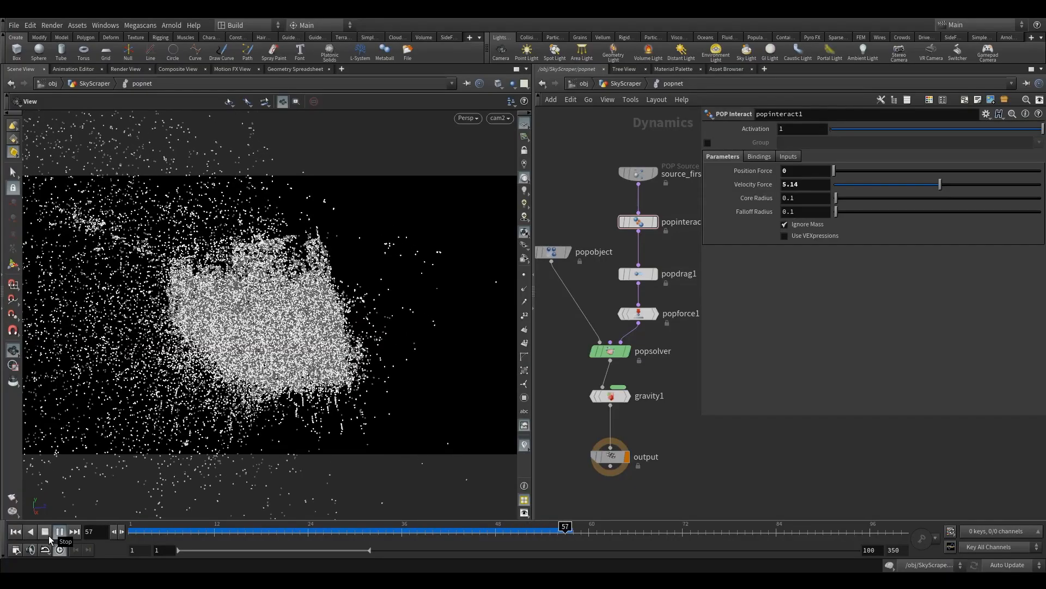
pyautogui.click(49, 536)
# Step: Leave the camera view and expand the scene view across the full workspace
pyautogui.moveTo(271, 319); pyautogui.dragTo(272, 295)
pyautogui.press('d')
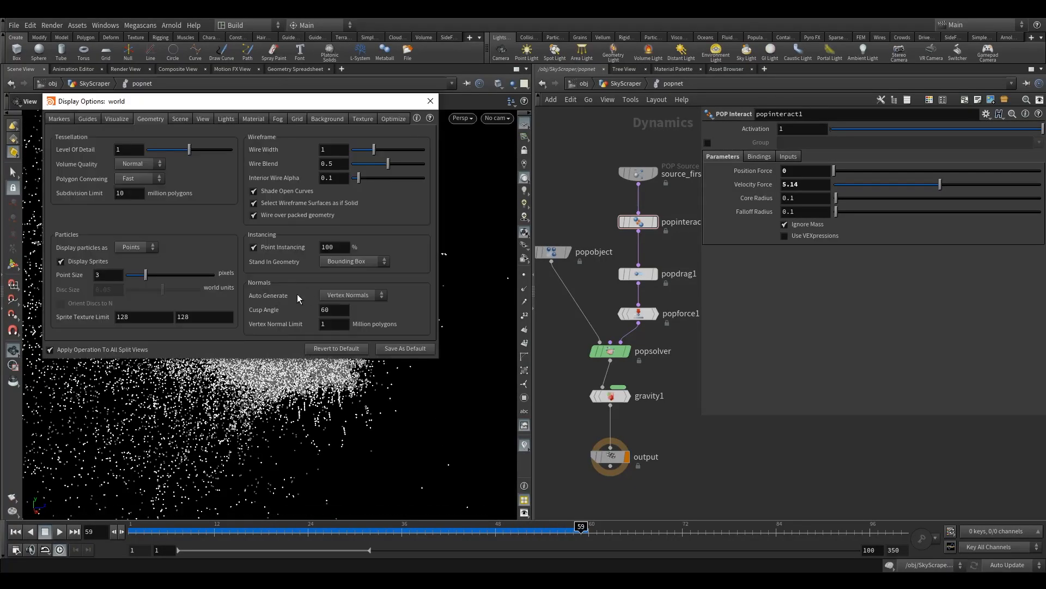
pyautogui.click(432, 101)
pyautogui.click(516, 70)
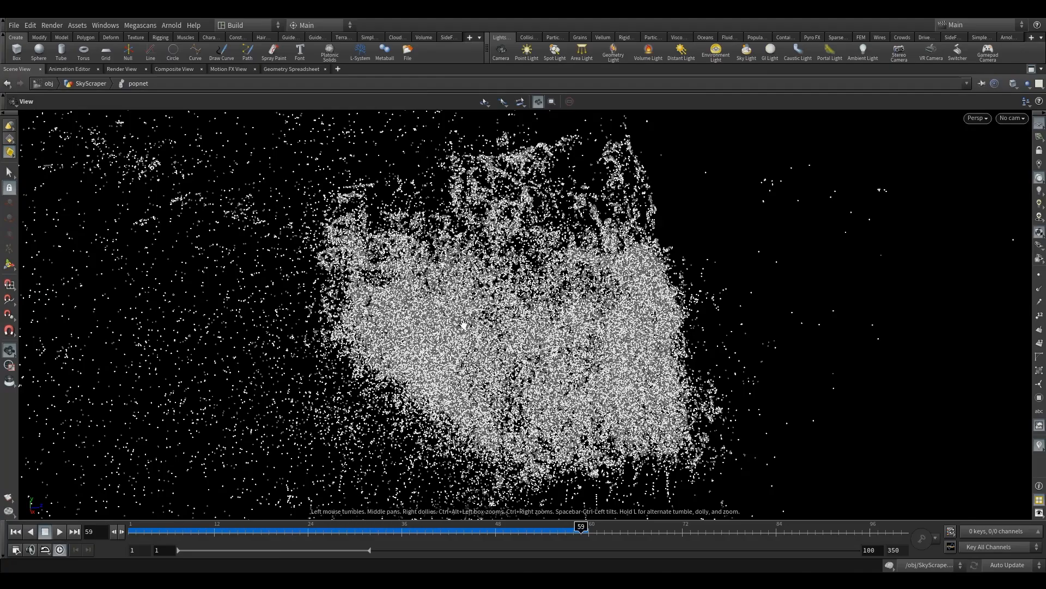
# Step: Reduce the point size used to draw particles in the viewport's geometry display options
pyautogui.press('d')
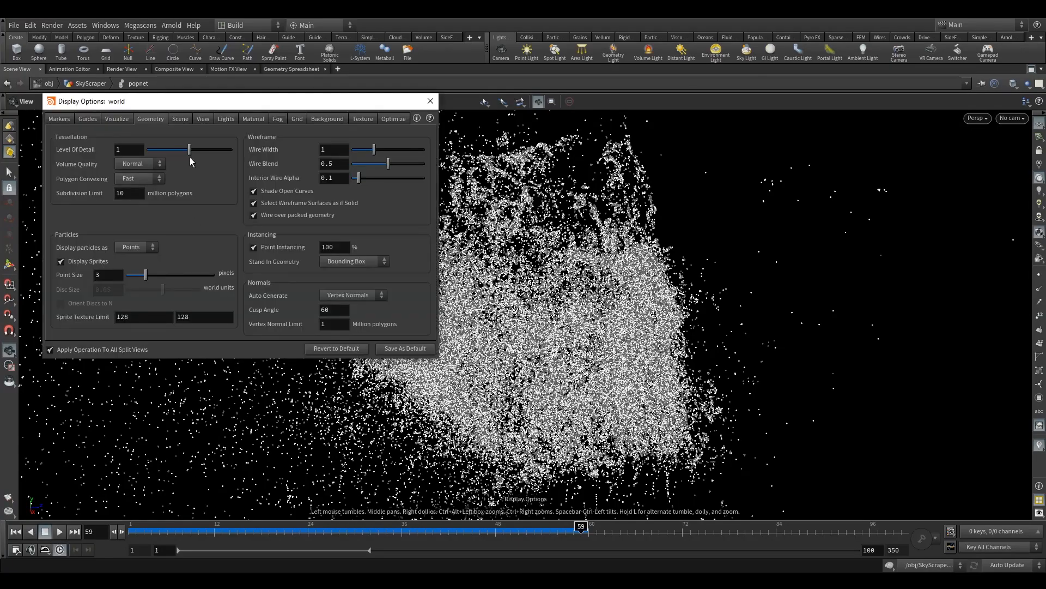
pyautogui.moveTo(242, 108); pyautogui.dragTo(445, 154)
pyautogui.click(343, 295)
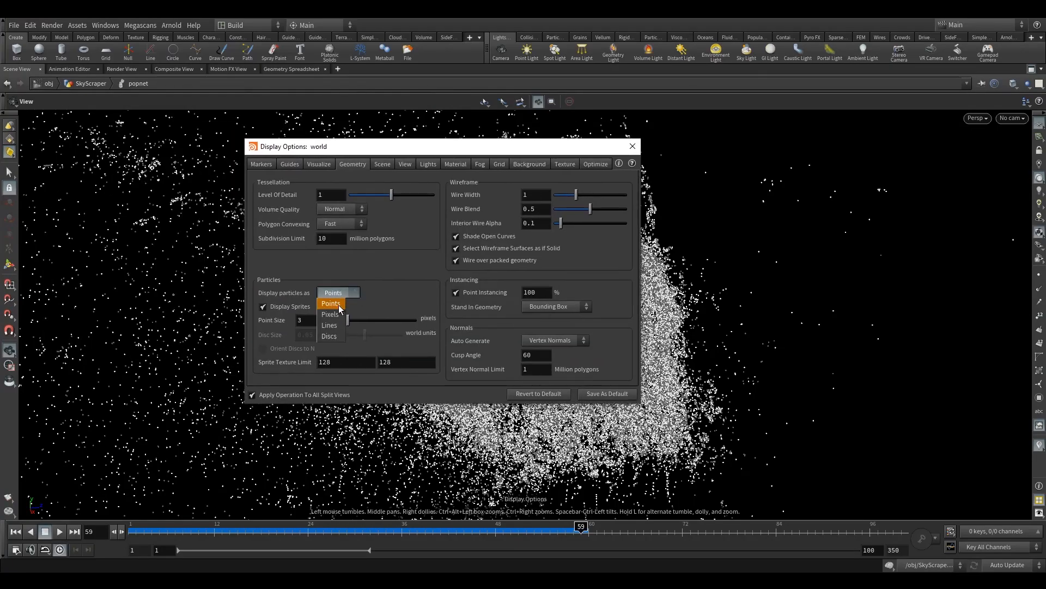
pyautogui.click(362, 322)
pyautogui.moveTo(311, 321); pyautogui.dragTo(228, 328)
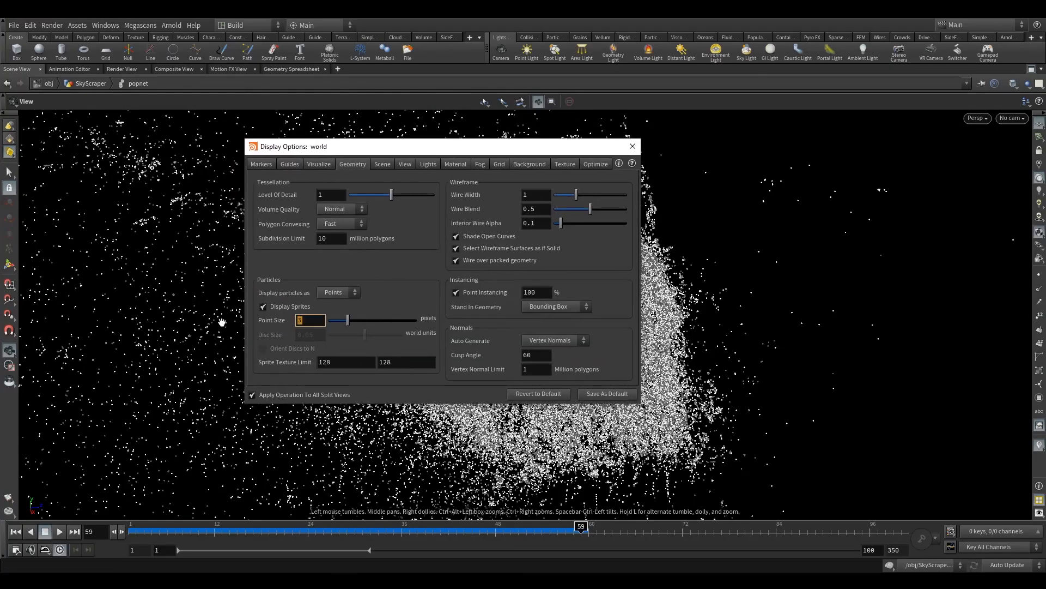
pyautogui.press('Return')
pyautogui.click(632, 146)
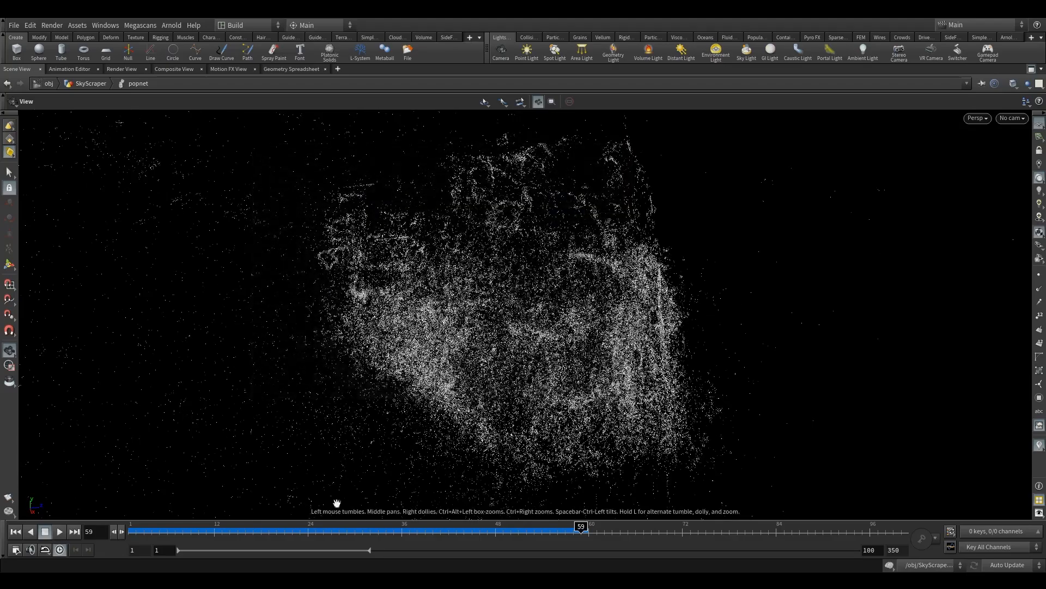
# Step: Replay the particle simulation and scrub through its frames to examine the motion with the finer points
pyautogui.moveTo(279, 532); pyautogui.dragTo(3, 539)
pyautogui.click(59, 532)
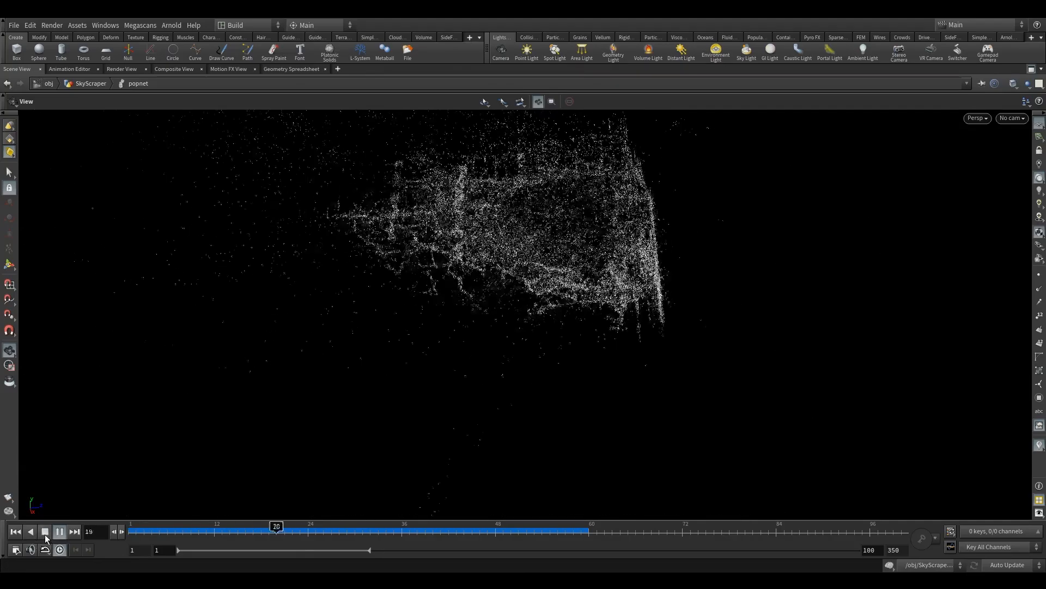
pyautogui.click(45, 534)
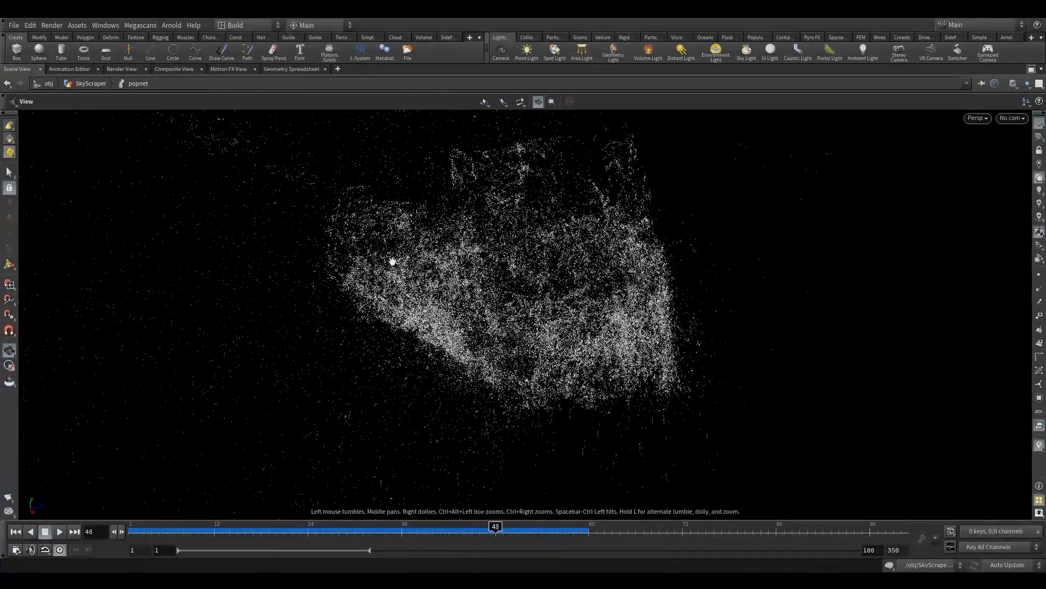
pyautogui.moveTo(200, 531); pyautogui.dragTo(558, 529)
pyautogui.moveTo(410, 528); pyautogui.dragTo(550, 530)
# Step: Restore the split workspace with the network editor, and save the scene at the first frame
pyautogui.hotkey('ctrl', 'b')
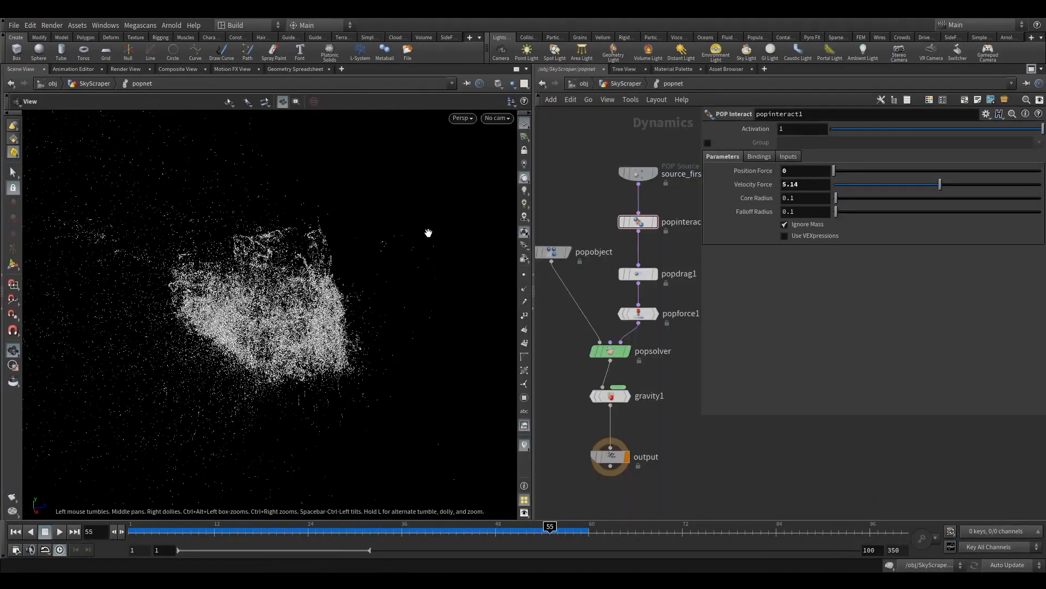
pyautogui.moveTo(577, 386); pyautogui.dragTo(502, 373, button='middle')
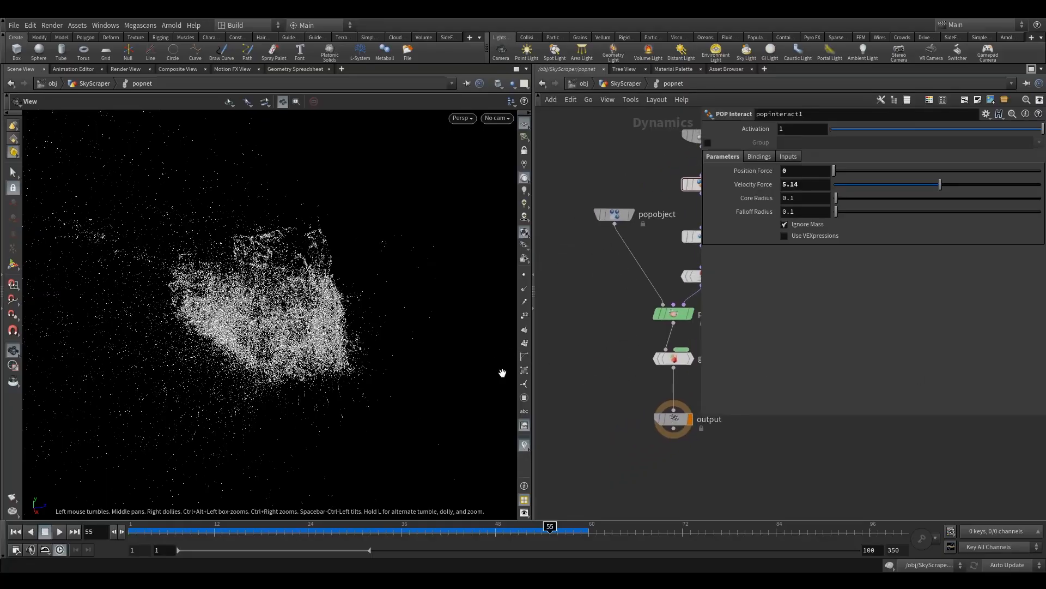
pyautogui.click(13, 532)
pyautogui.click(13, 26)
pyautogui.click(54, 90)
# Step: Go to frame 4 and set the viewport background color scheme to Dark
pyautogui.moveTo(241, 532); pyautogui.dragTo(152, 532)
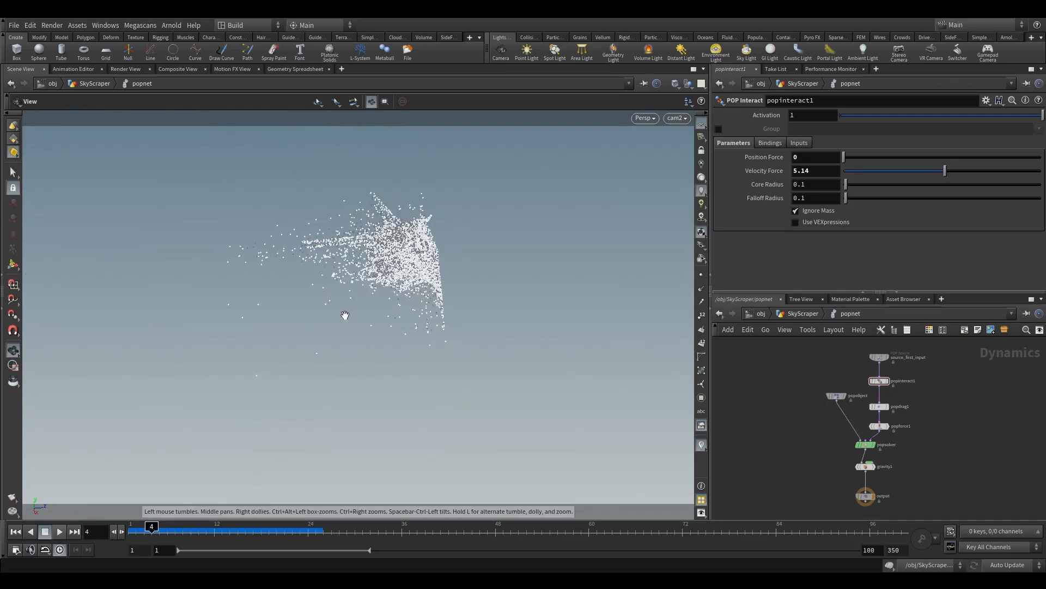
pyautogui.press('d')
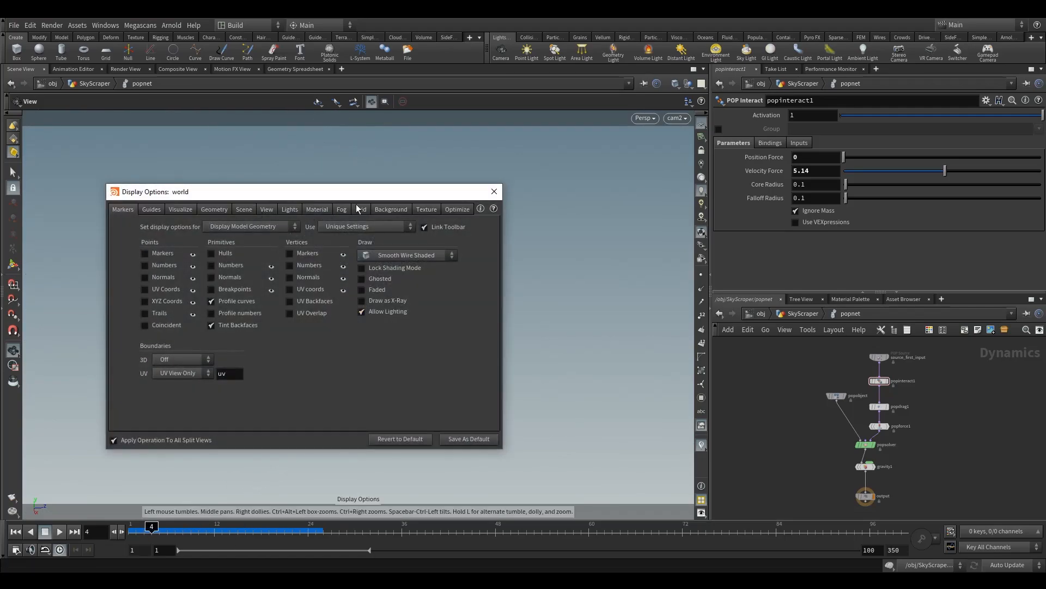
pyautogui.click(392, 209)
pyautogui.click(196, 226)
pyautogui.click(192, 255)
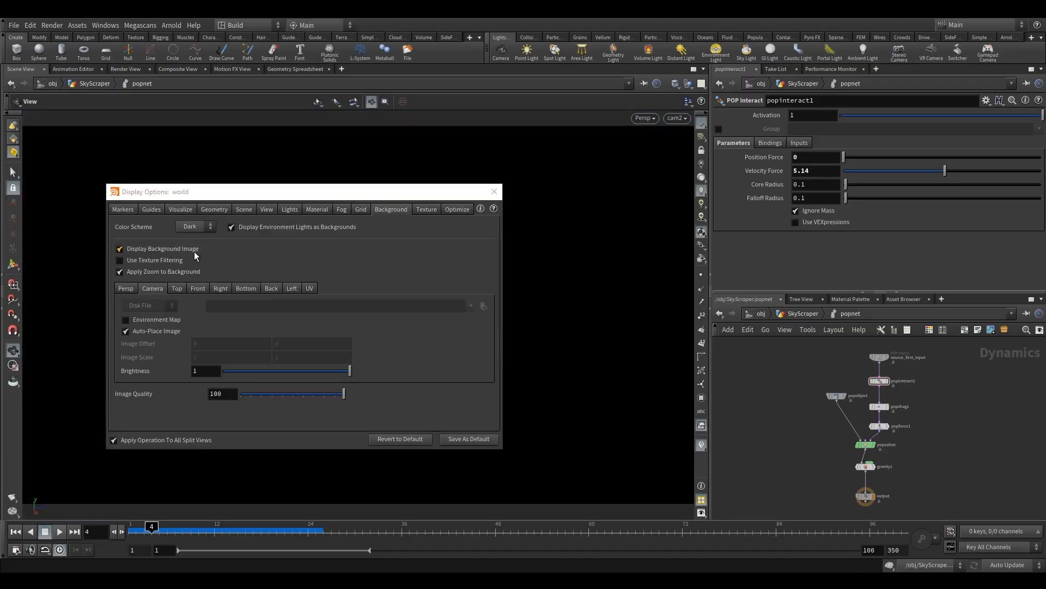
pyautogui.click(493, 192)
# Step: Lower the particle point size for the cam2 view in the display options
pyautogui.press('d')
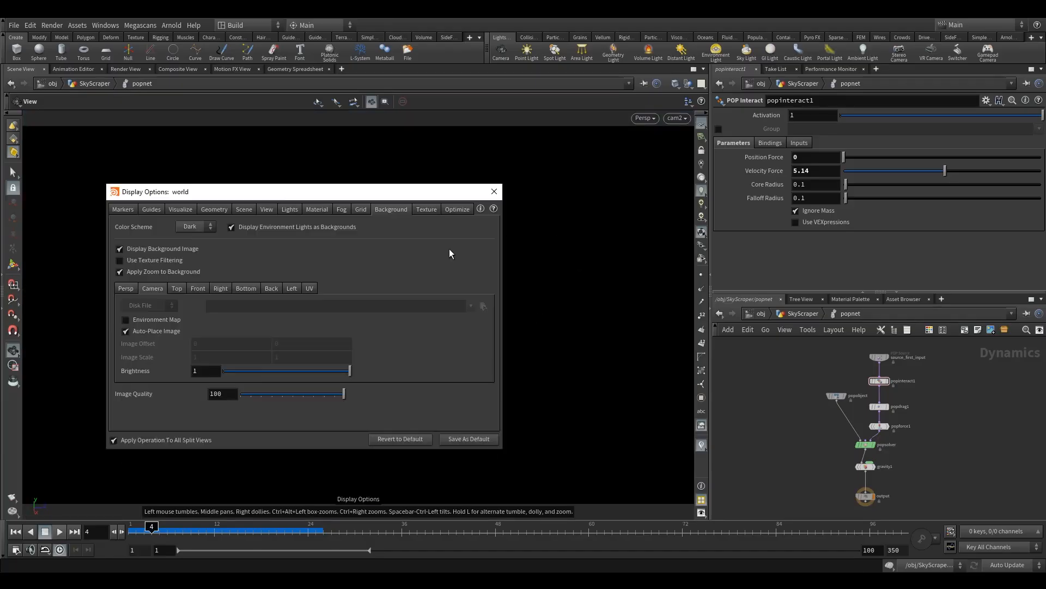
pyautogui.click(205, 212)
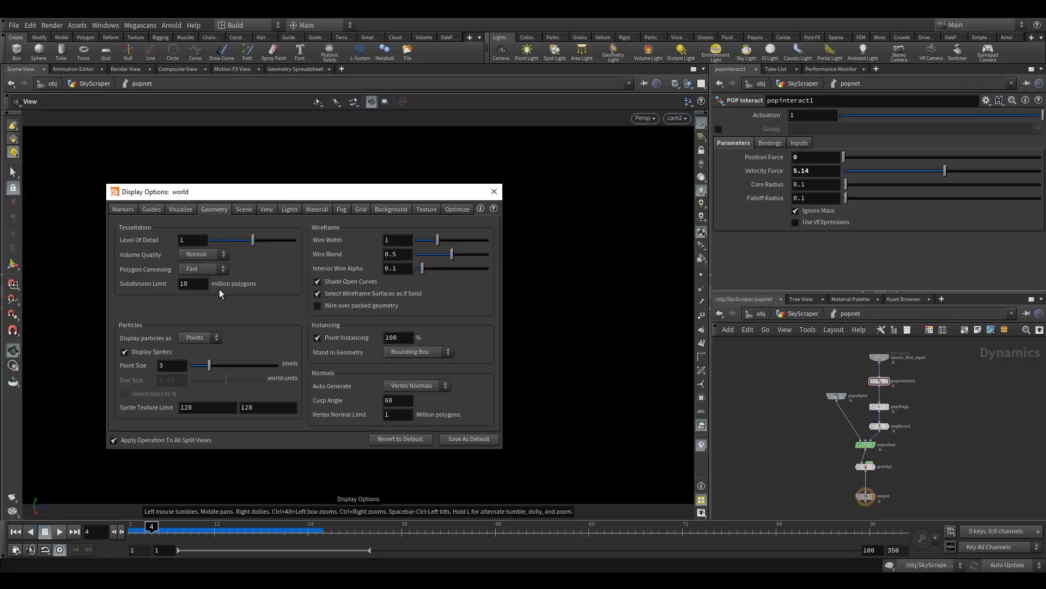
pyautogui.moveTo(177, 366); pyautogui.dragTo(32, 371)
pyautogui.press('Return')
pyautogui.click(493, 192)
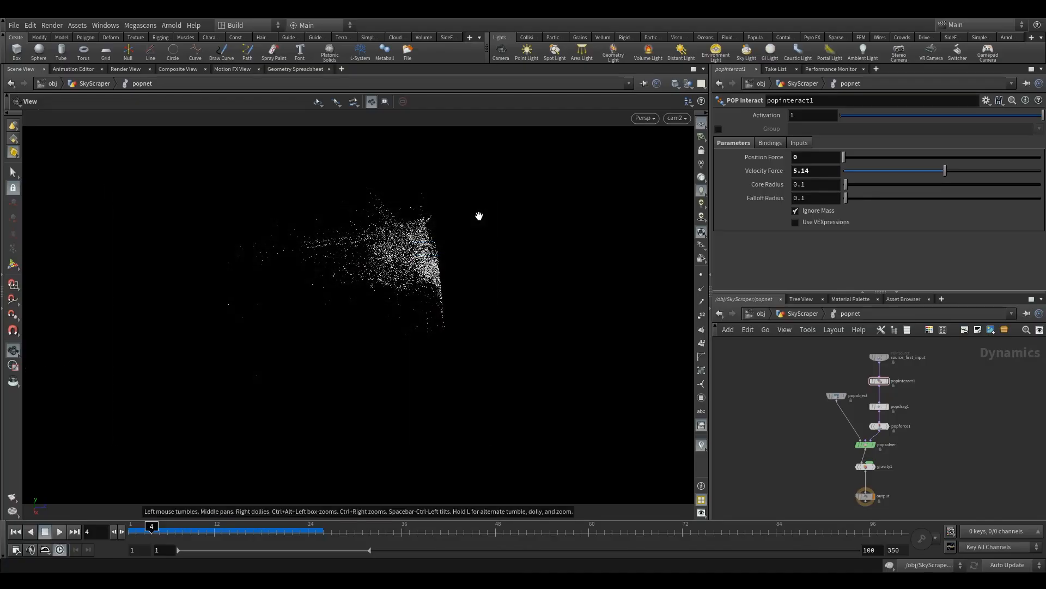
# Step: Close the separate parameter, Take List and Performance Monitor pane so the network editor takes its space
pyautogui.click(756, 69)
pyautogui.click(752, 69)
pyautogui.click(774, 68)
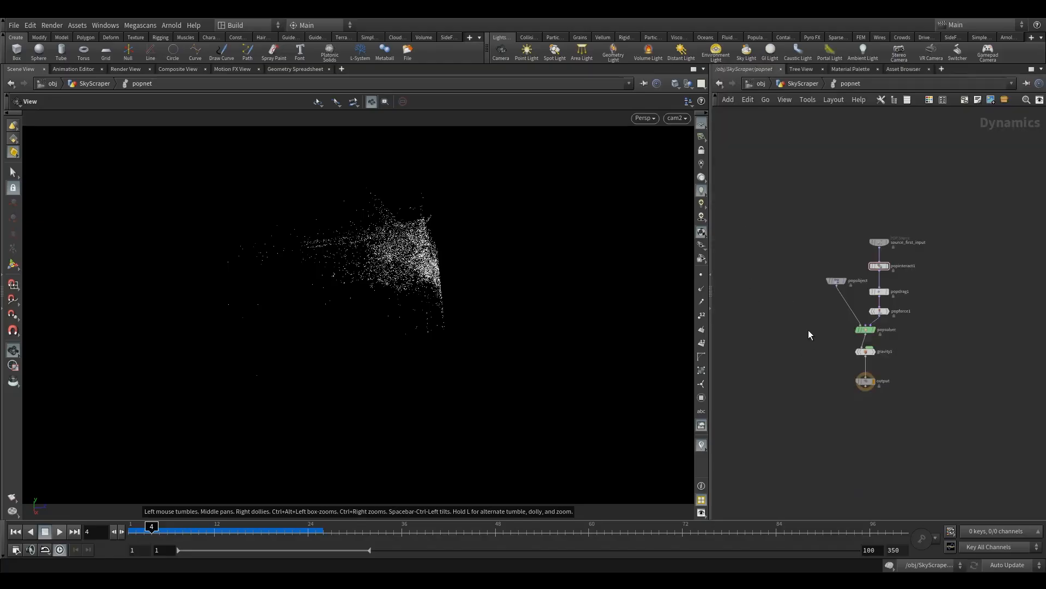
# Step: Add a Static Object node beside the POP solver and return the timeline to frame 1
pyautogui.press('Tab')
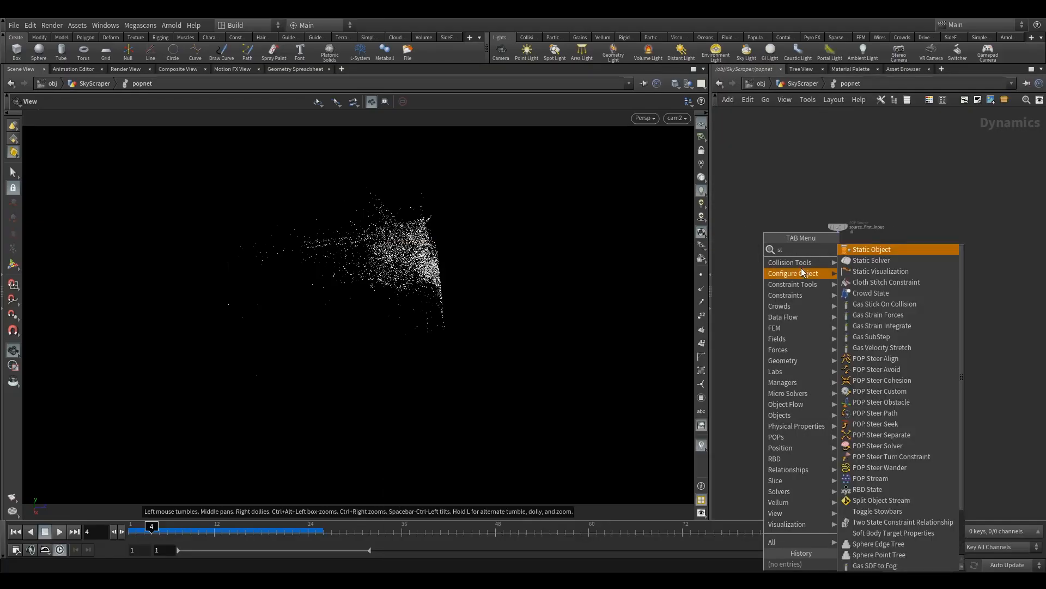
pyautogui.click(878, 257)
pyautogui.click(766, 308)
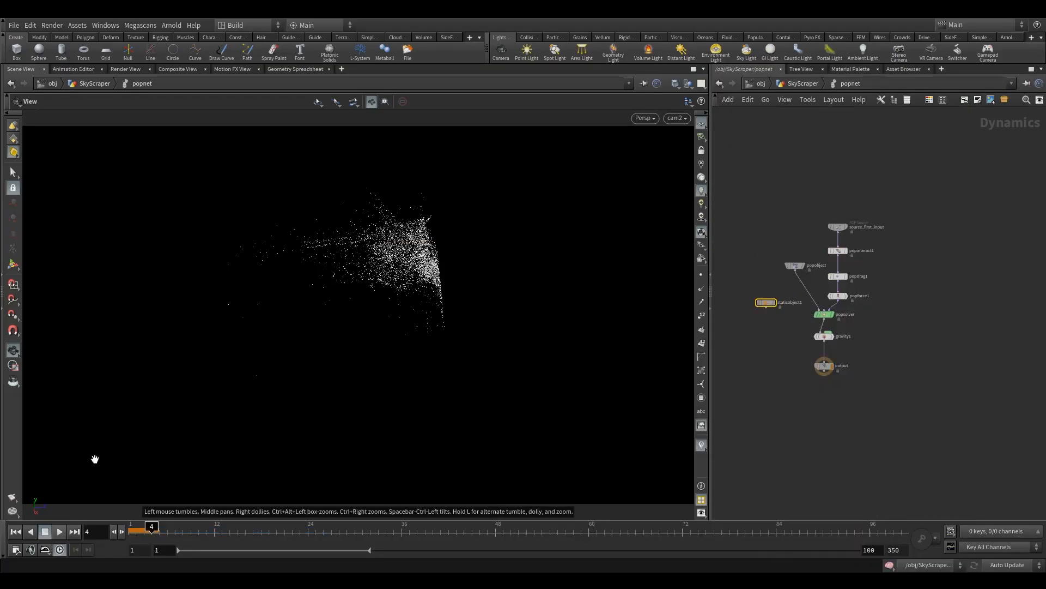
pyautogui.click(20, 534)
# Step: Move gravity1 down and insert a Merge node between popsolver and gravity1
pyautogui.scroll(4, 810, 355)
pyautogui.click(888, 374)
pyautogui.moveTo(889, 373); pyautogui.dragTo(889, 432)
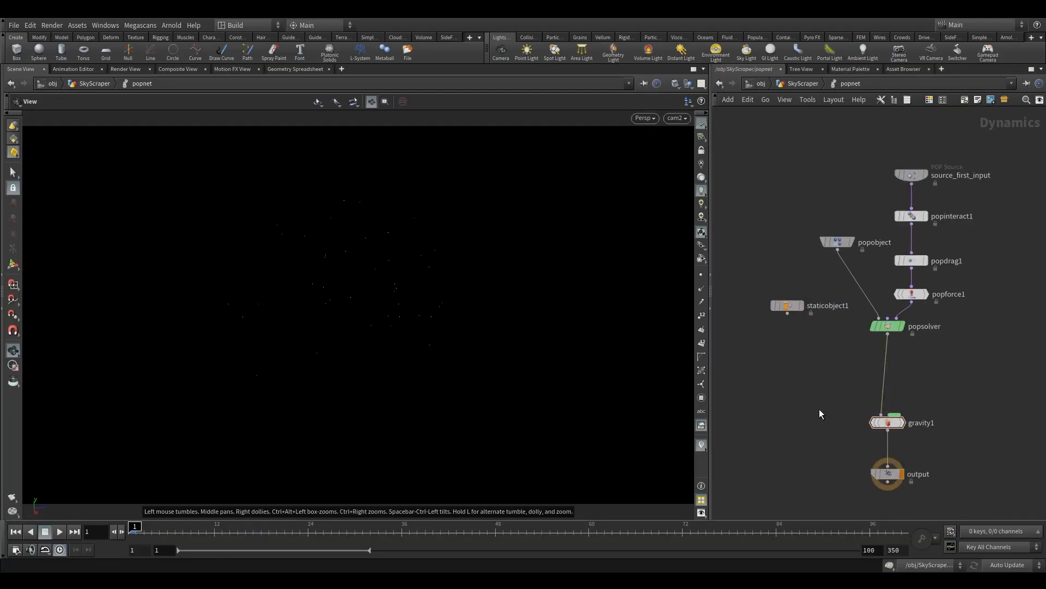
pyautogui.press('Tab')
pyautogui.moveTo(819, 409)
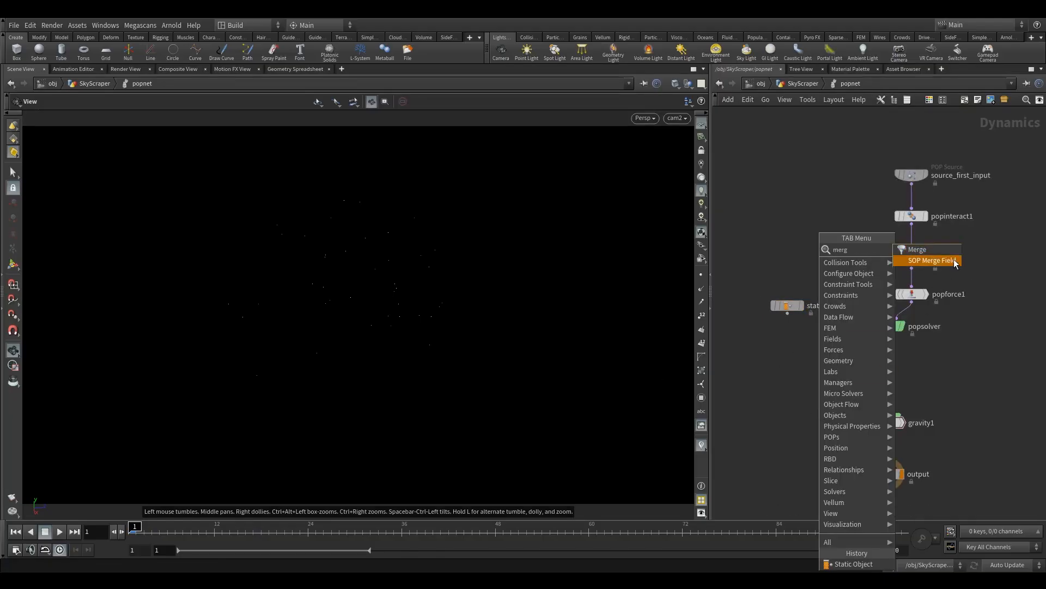
pyautogui.click(954, 262)
pyautogui.click(881, 375)
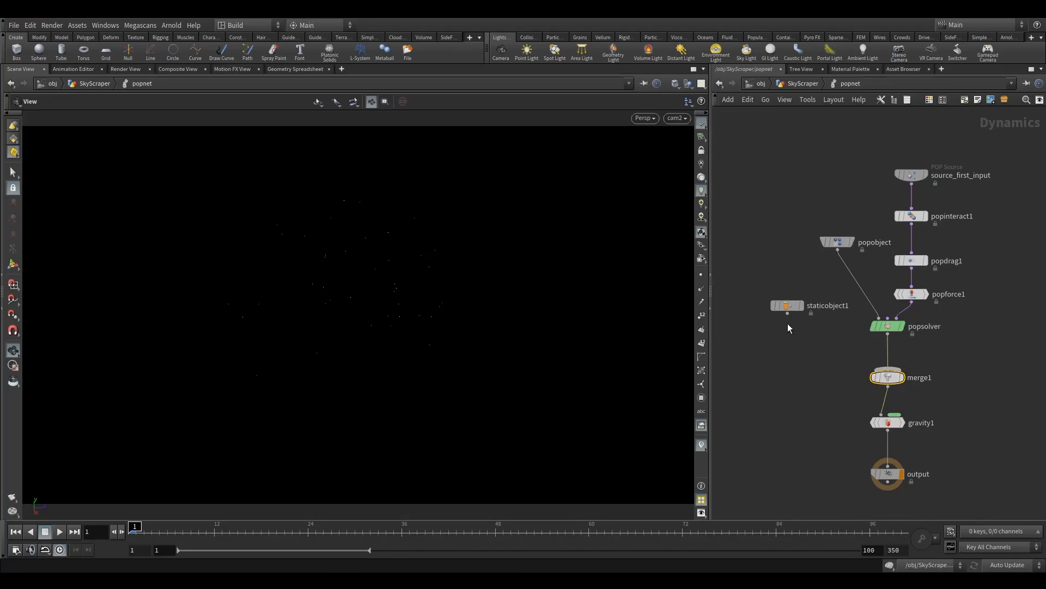
# Step: Connect staticobject1 to the Merge node and order it ahead of popsolver in the inputs
pyautogui.moveTo(788, 314); pyautogui.dragTo(888, 371)
pyautogui.press('p')
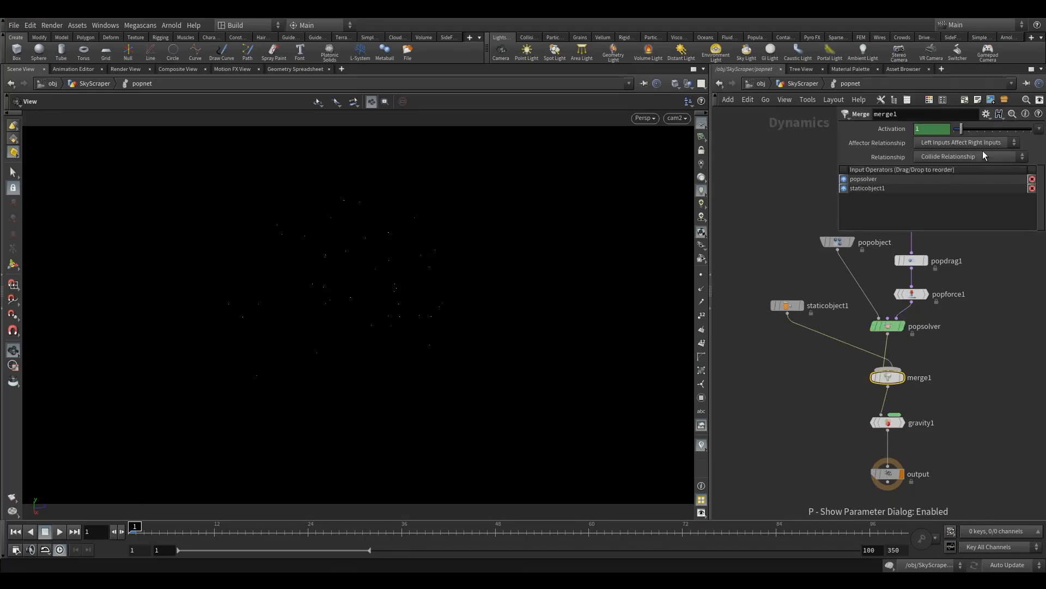
pyautogui.moveTo(845, 188); pyautogui.dragTo(844, 178)
pyautogui.moveTo(793, 301); pyautogui.dragTo(767, 321)
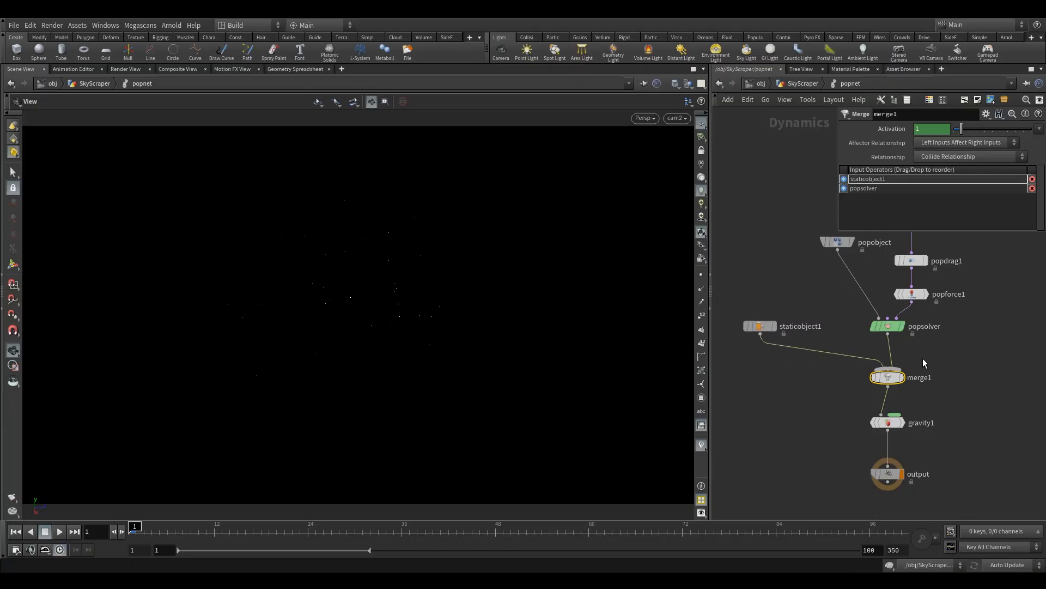
pyautogui.moveTo(996, 343); pyautogui.dragTo(940, 381, button='middle')
pyautogui.moveTo(925, 420); pyautogui.dragTo(981, 375, button='middle')
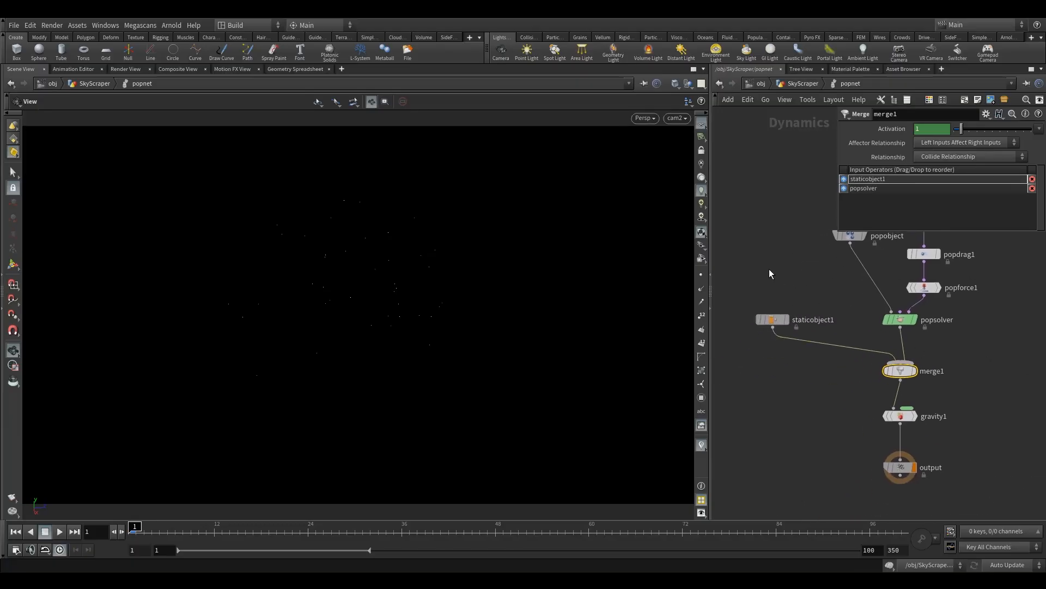
# Step: Set the SOP Path of staticobject1 to /obj/SkyScraper/OUT_COL_POL
pyautogui.click(772, 319)
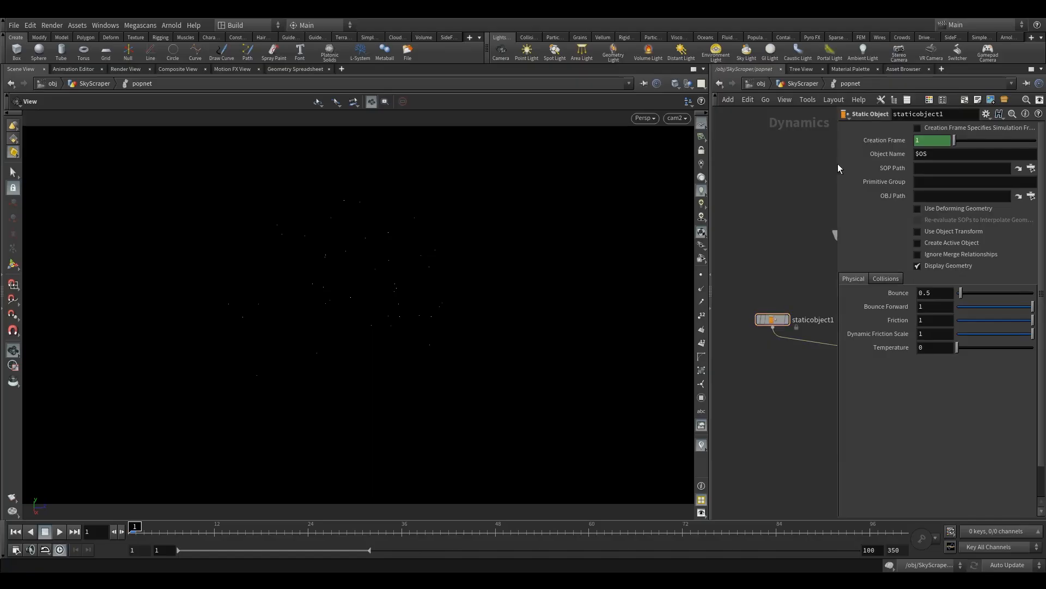
pyautogui.moveTo(836, 163); pyautogui.dragTo(757, 163)
pyautogui.click(1031, 168)
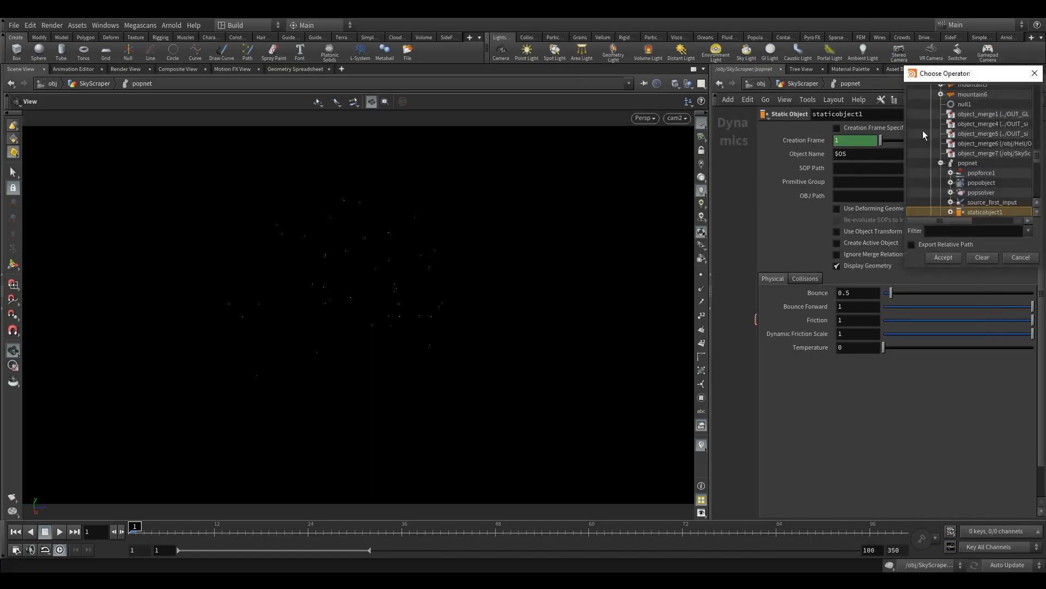
pyautogui.scroll(10, 985, 175)
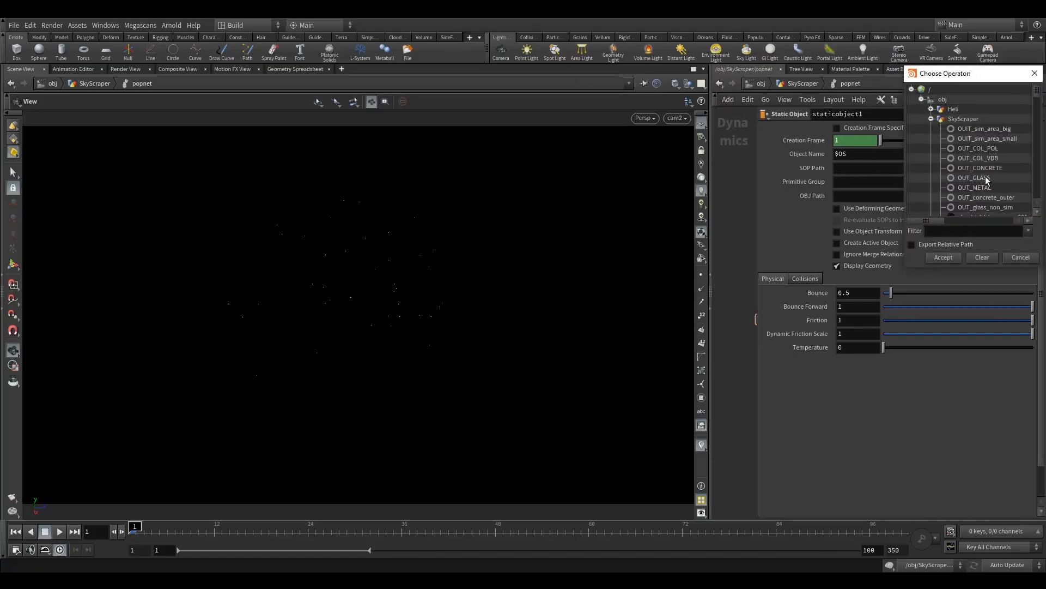
pyautogui.click(984, 158)
pyautogui.click(992, 149)
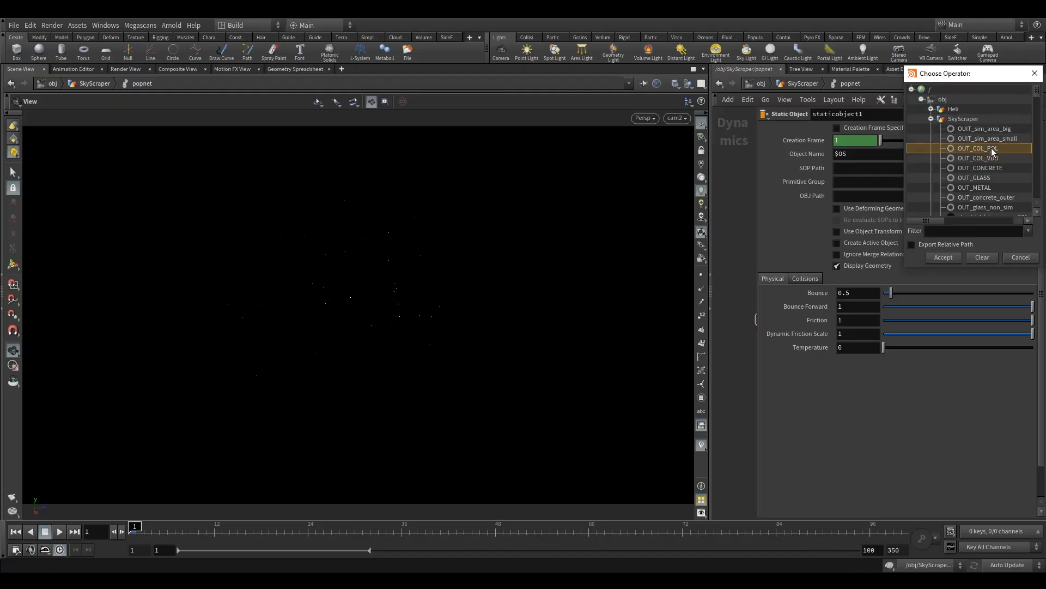
pyautogui.click(944, 258)
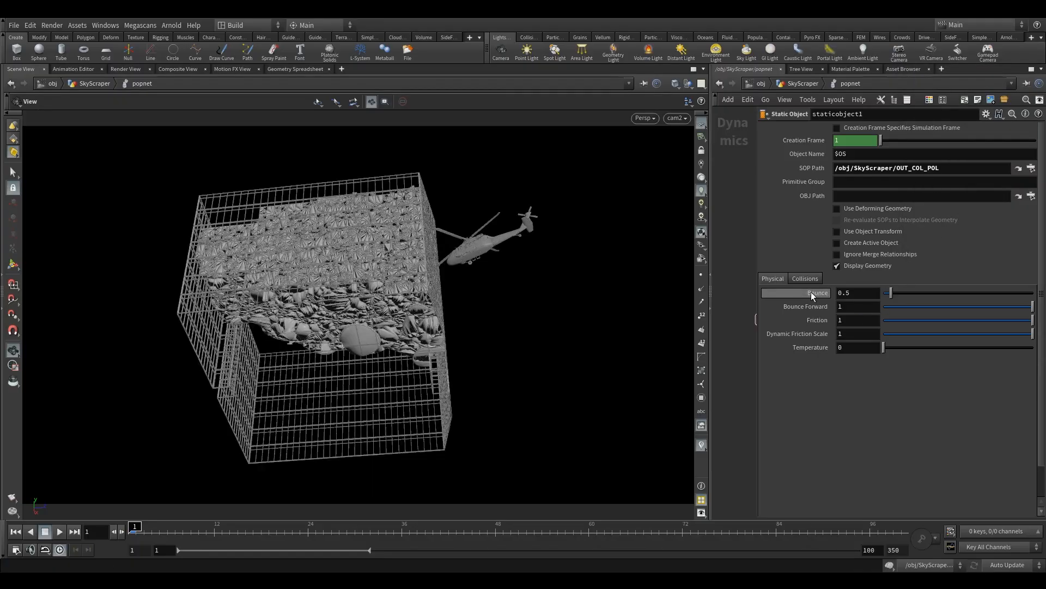
# Step: Set the RBD Solver volume collision mode of staticobject1 to Volume Sample
pyautogui.click(806, 278)
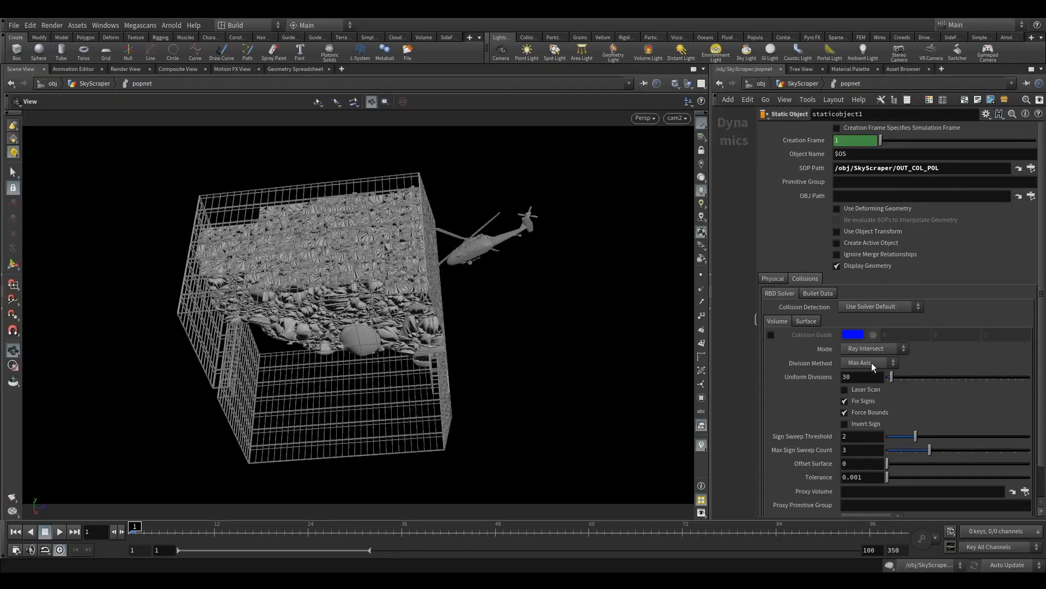
pyautogui.click(869, 349)
pyautogui.click(874, 424)
# Step: Set the collision Proxy Volume of staticobject1 to /obj/SkyScraper/OUT_COL_VDB
pyautogui.scroll(-2, 964, 324)
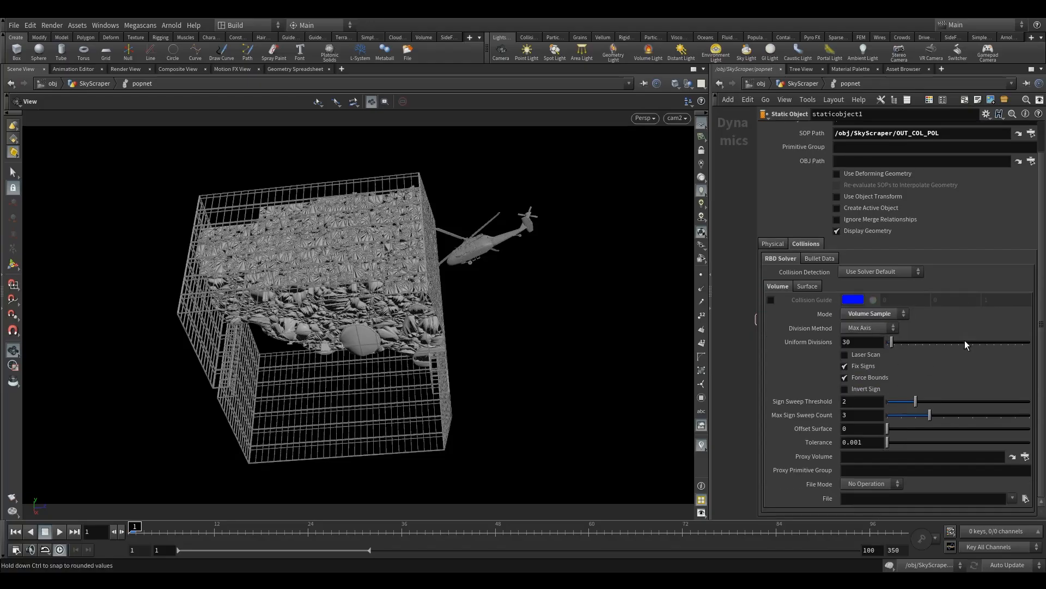
pyautogui.click(1025, 456)
pyautogui.scroll(10, 994, 433)
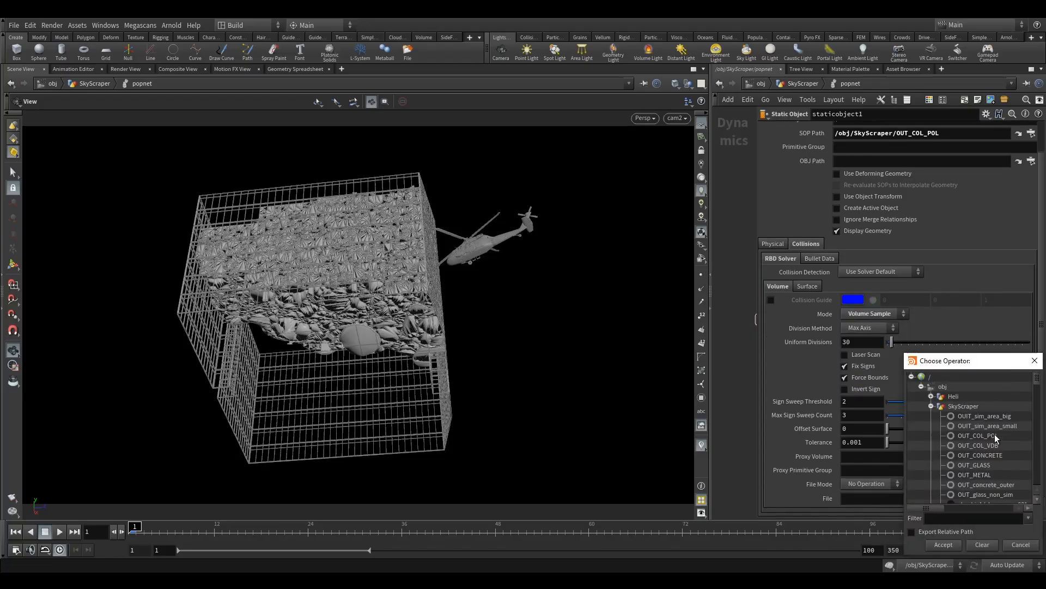
pyautogui.click(990, 419)
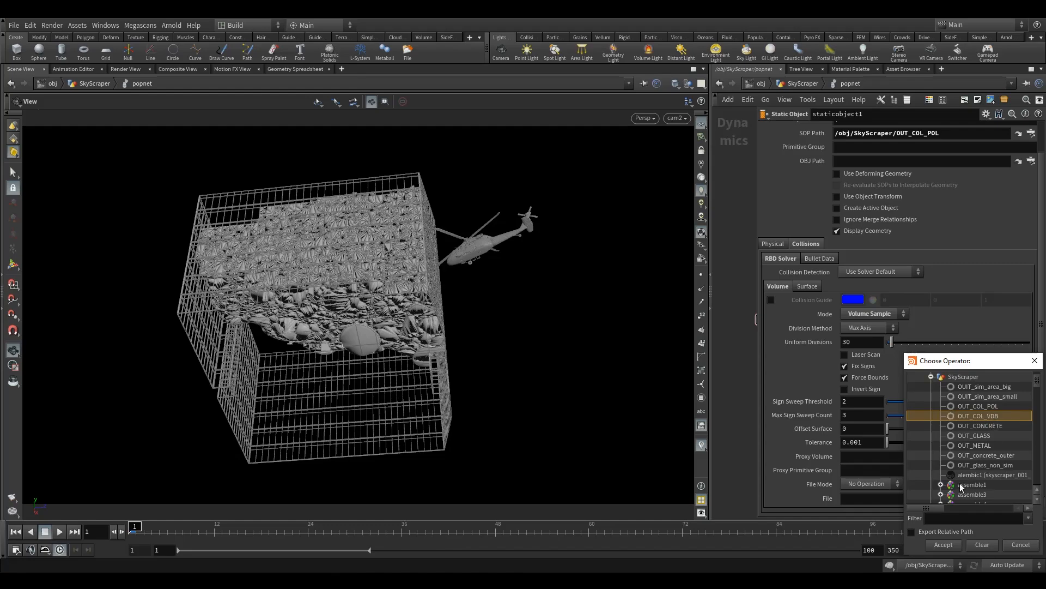
pyautogui.click(942, 545)
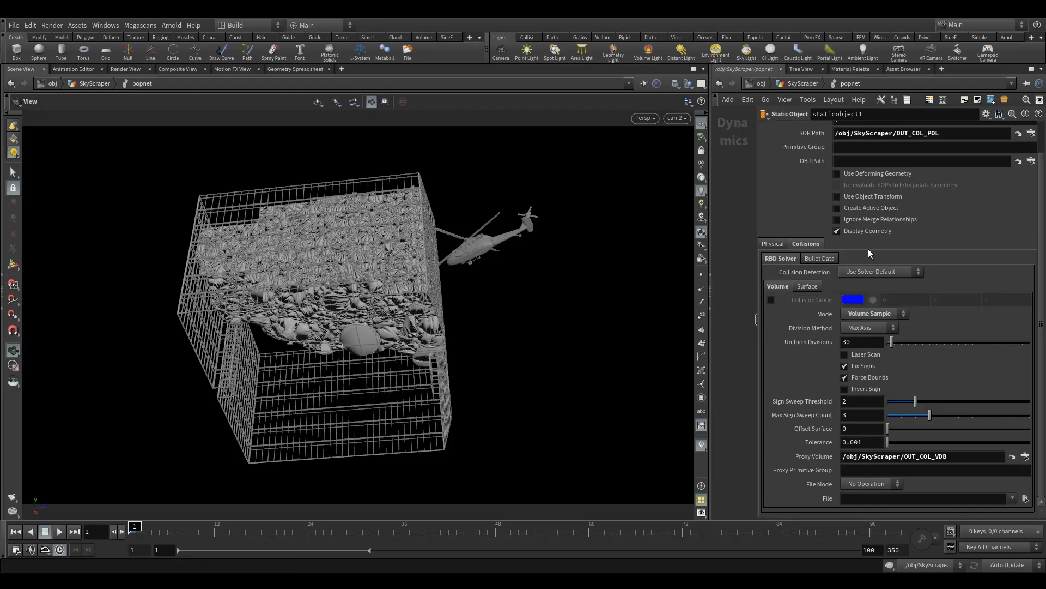
# Step: Widen the network editor and enable Use Deforming Geometry on staticobject1
pyautogui.moveTo(712, 297); pyautogui.dragTo(536, 300)
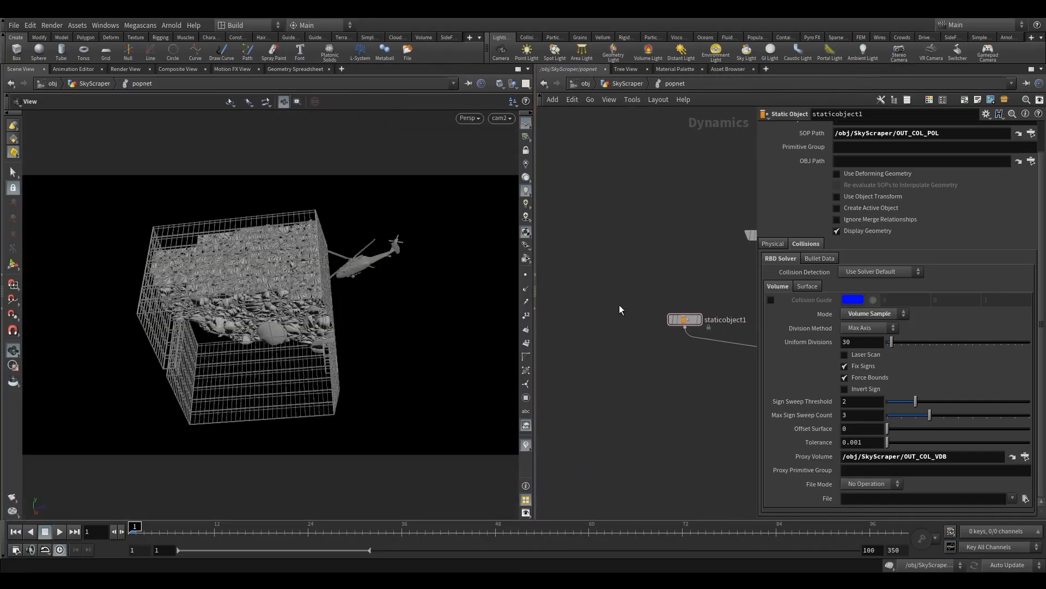
pyautogui.click(870, 176)
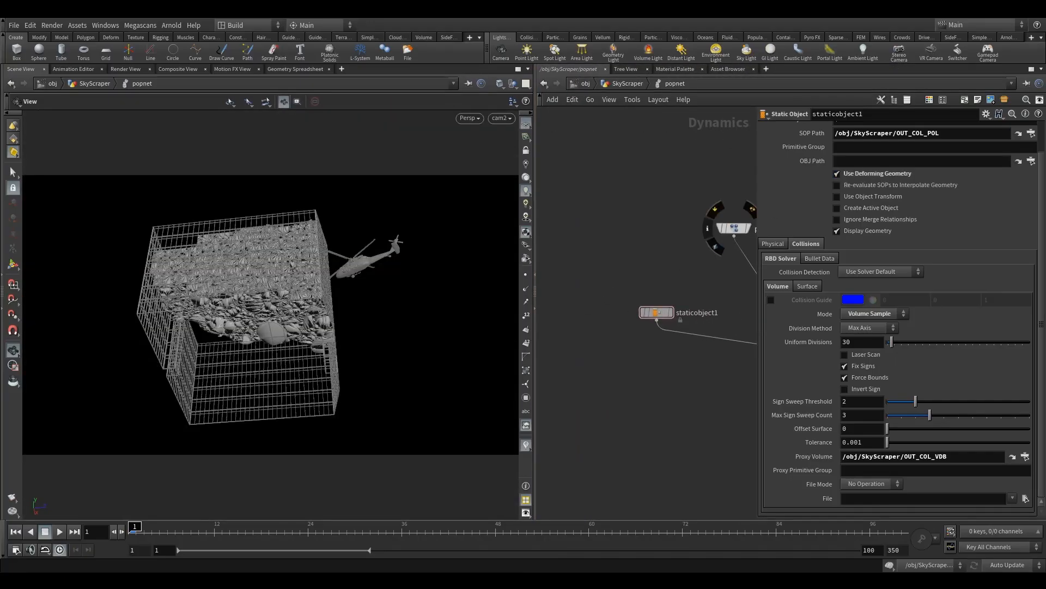
# Step: Return to the SkyScraper geometry network and display the popnet node's output
pyautogui.moveTo(685, 234); pyautogui.dragTo(645, 260, button='middle')
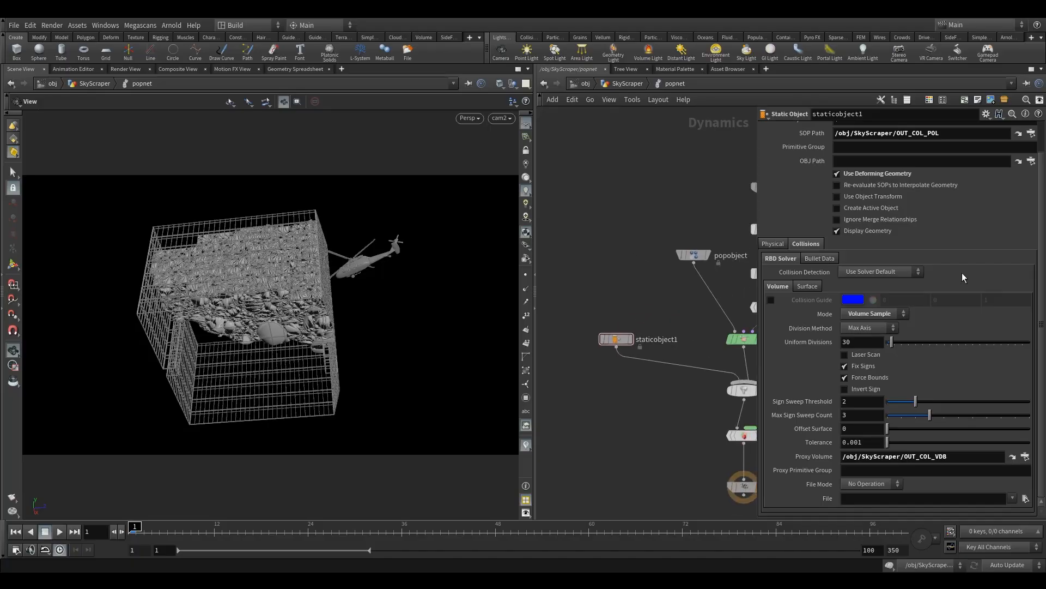
pyautogui.click(641, 84)
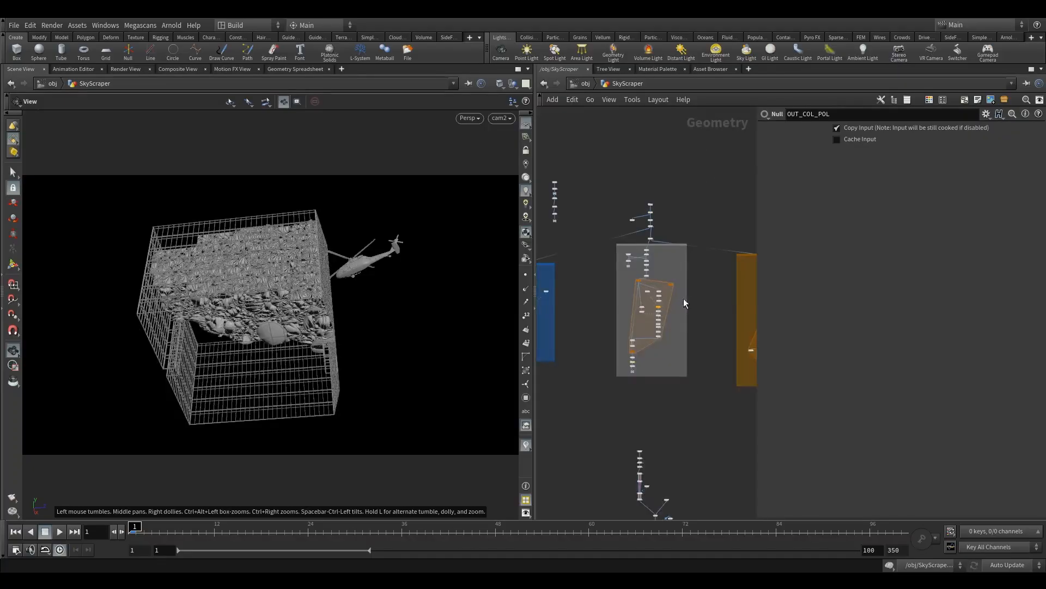
pyautogui.moveTo(700, 417); pyautogui.dragTo(659, 227, button='middle')
pyautogui.scroll(10, 626, 402)
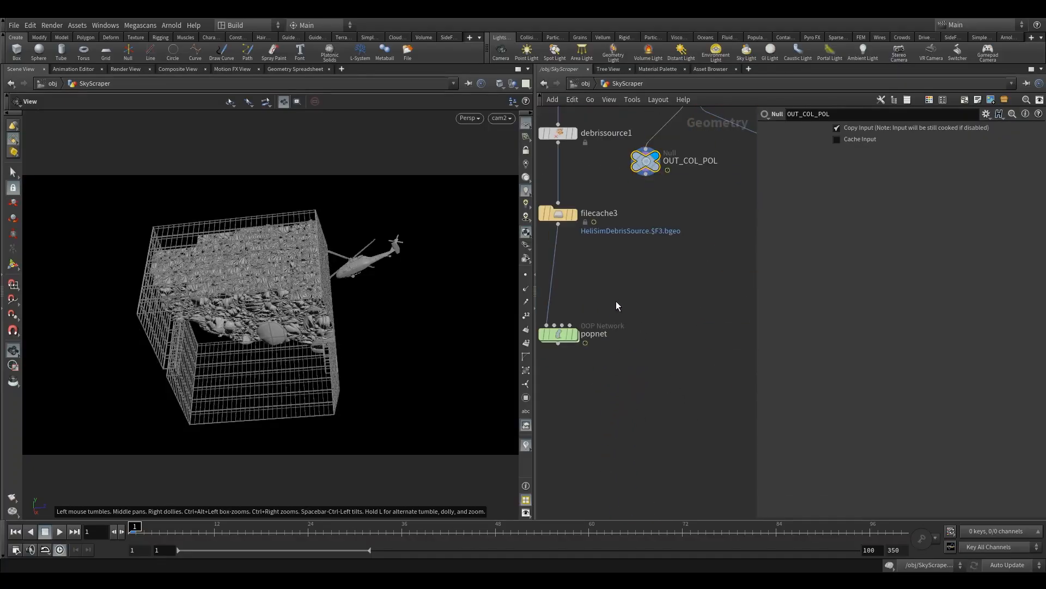
pyautogui.moveTo(616, 311); pyautogui.dragTo(708, 238, button='middle')
pyautogui.click(653, 279)
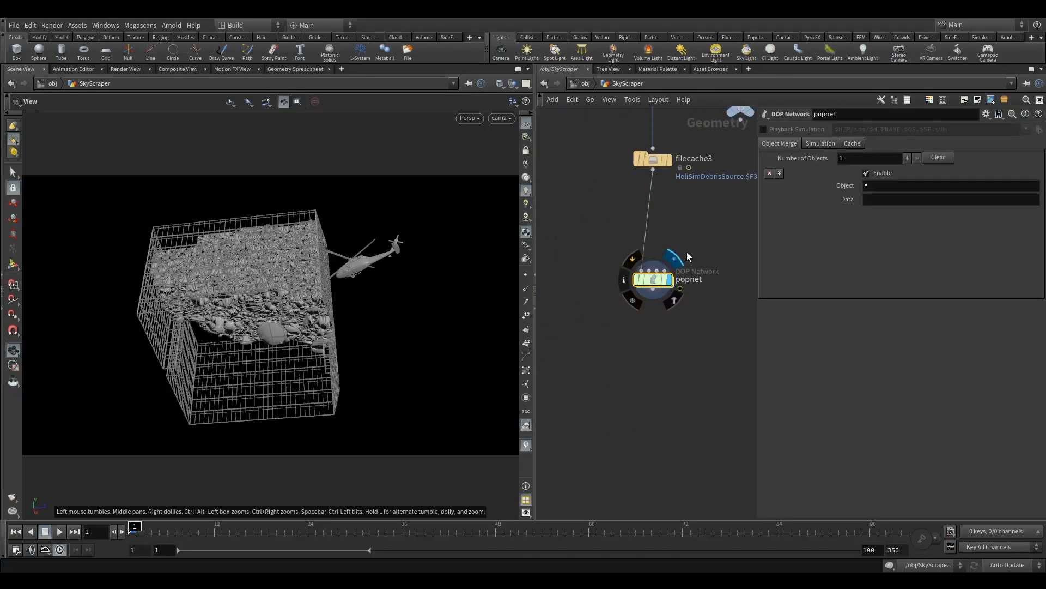
# Step: Duplicate the filecache3 node and connect the copy to popnet's output
pyautogui.moveTo(549, 413); pyautogui.dragTo(590, 438)
pyautogui.moveTo(616, 420); pyautogui.dragTo(572, 410, button='middle')
pyautogui.moveTo(571, 136); pyautogui.dragTo(610, 368)
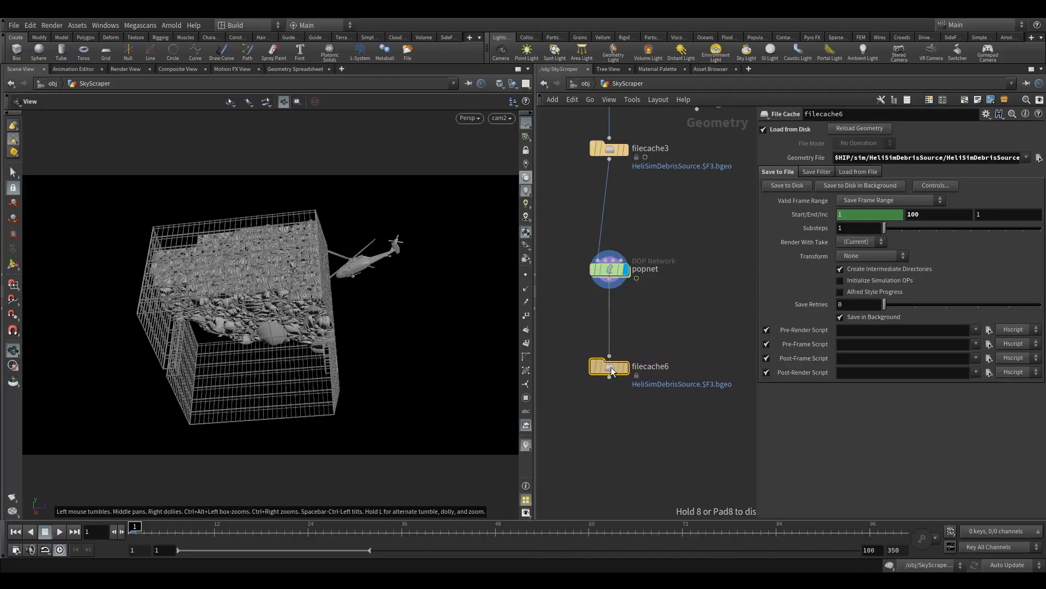
pyautogui.moveTo(572, 325); pyautogui.dragTo(631, 404)
# Step: Set popnet's Object Merge object to *pop* and inspect the resulting particles around the helicopter
pyautogui.moveTo(566, 256); pyautogui.dragTo(646, 299)
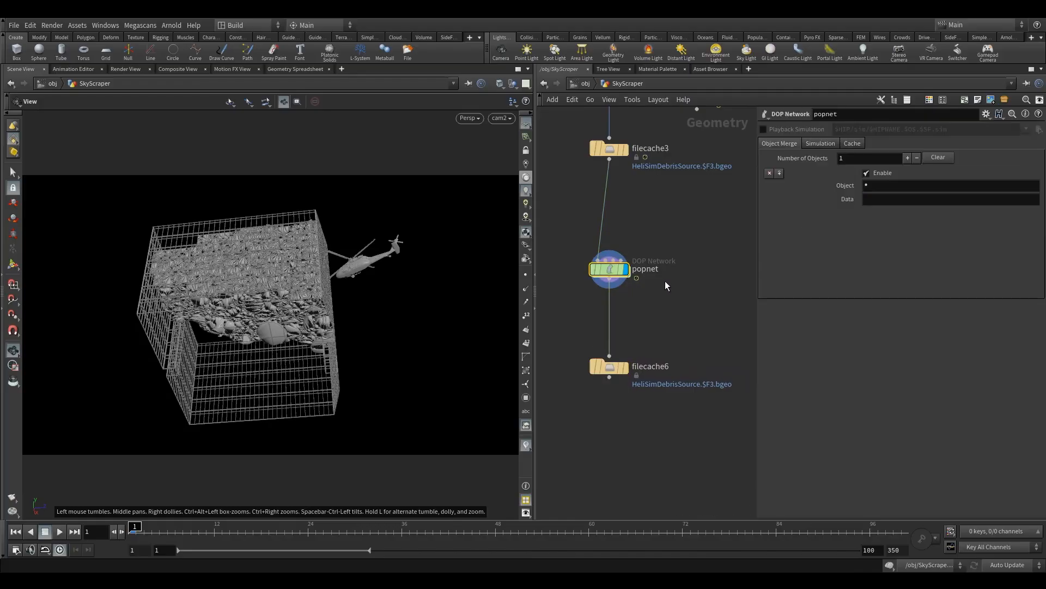
pyautogui.click(872, 185)
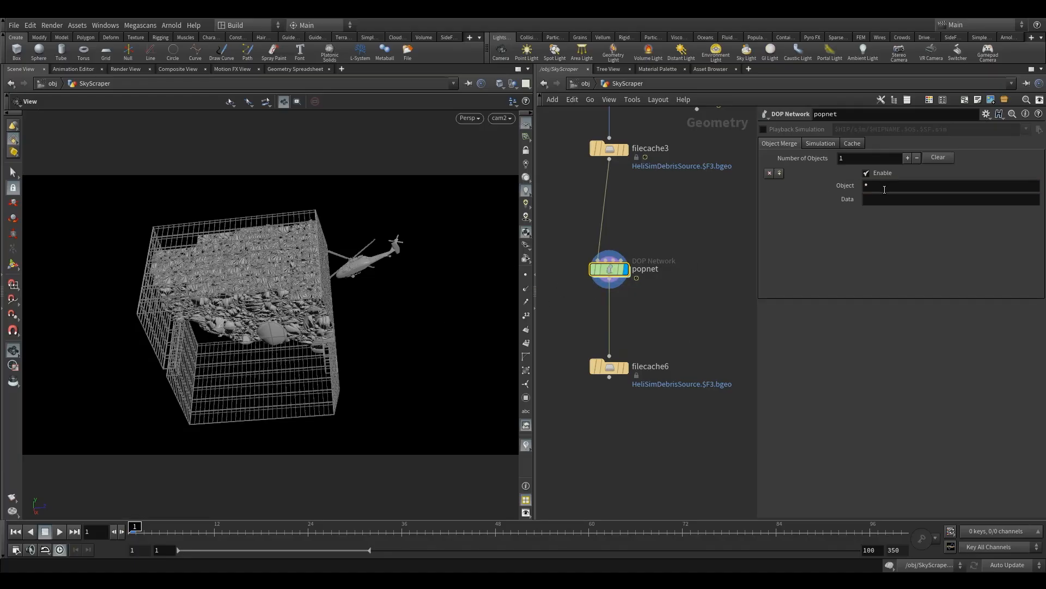
pyautogui.moveTo(288, 264); pyautogui.dragTo(272, 241)
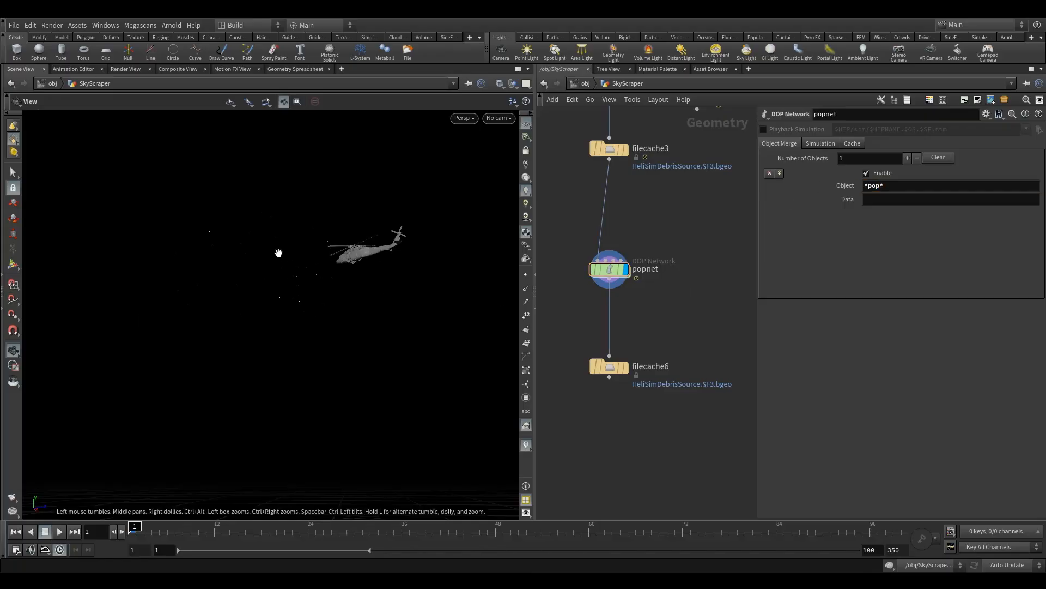
pyautogui.moveTo(278, 259); pyautogui.dragTo(323, 264)
pyautogui.moveTo(322, 264); pyautogui.dragTo(710, 235, button='right')
pyautogui.moveTo(374, 299); pyautogui.dragTo(460, 318)
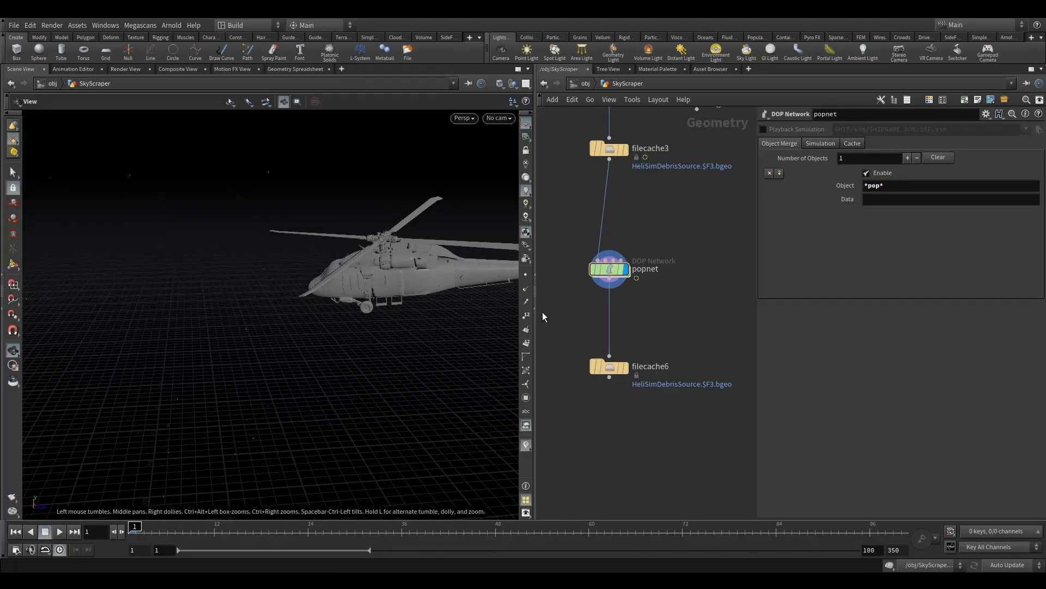
# Step: Display filecache3's output and check its data in the Geometry Spreadsheet before returning to the scene view
pyautogui.moveTo(614, 273)
pyautogui.scroll(-1, 616, 275)
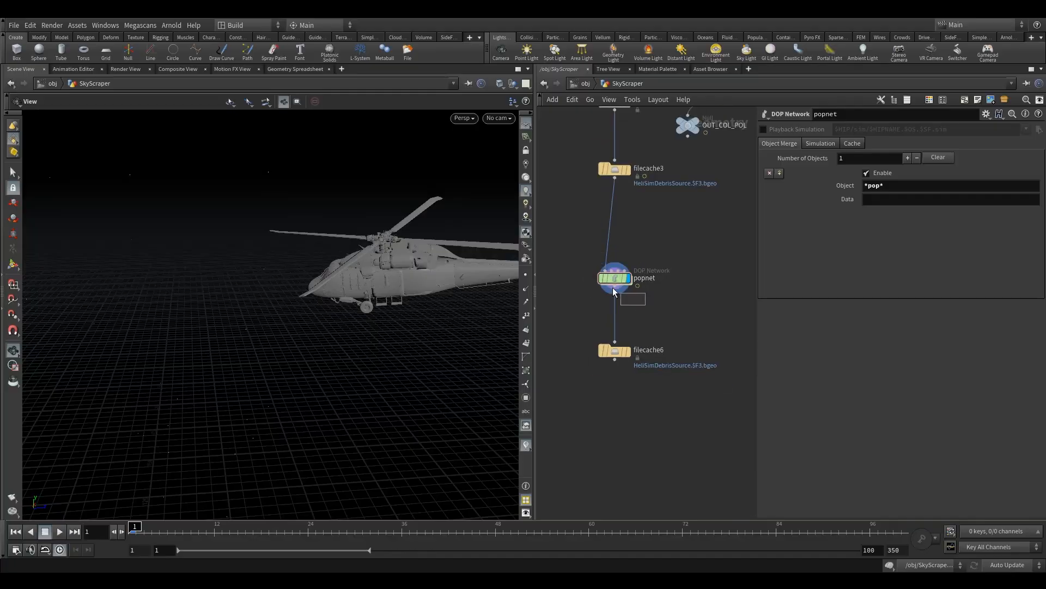
pyautogui.moveTo(647, 228); pyautogui.dragTo(646, 278, button='middle')
pyautogui.moveTo(624, 219)
pyautogui.click(633, 201)
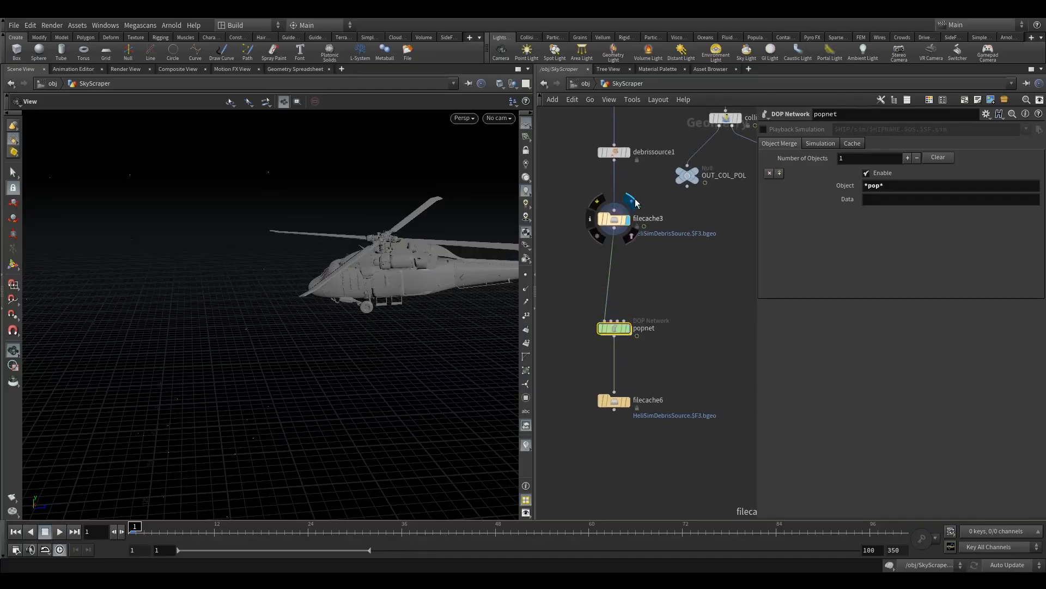
pyautogui.click(614, 219)
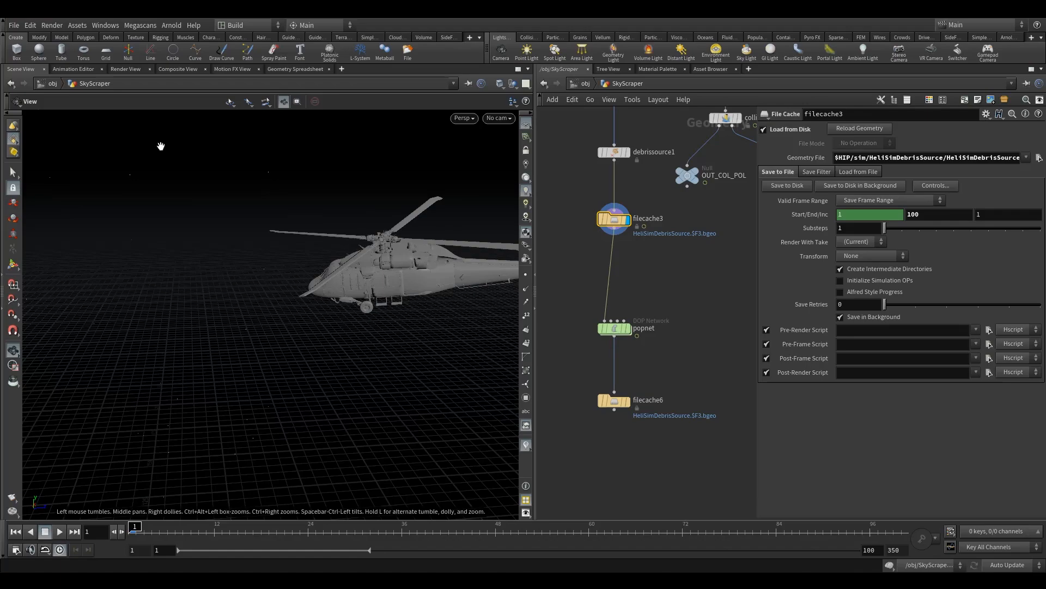
pyautogui.click(279, 69)
pyautogui.click(33, 69)
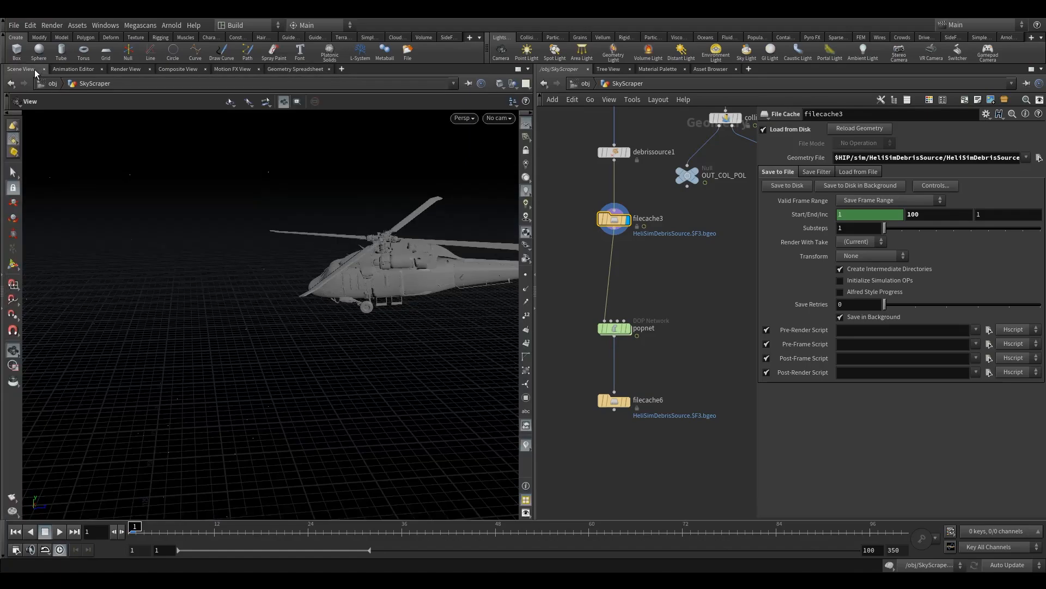
# Step: Display the outputs of the upstream delete2 and unpack6 nodes to inspect the building geometry in the viewport
pyautogui.moveTo(667, 198); pyautogui.dragTo(656, 356, button='middle')
pyautogui.scroll(-5, 657, 355)
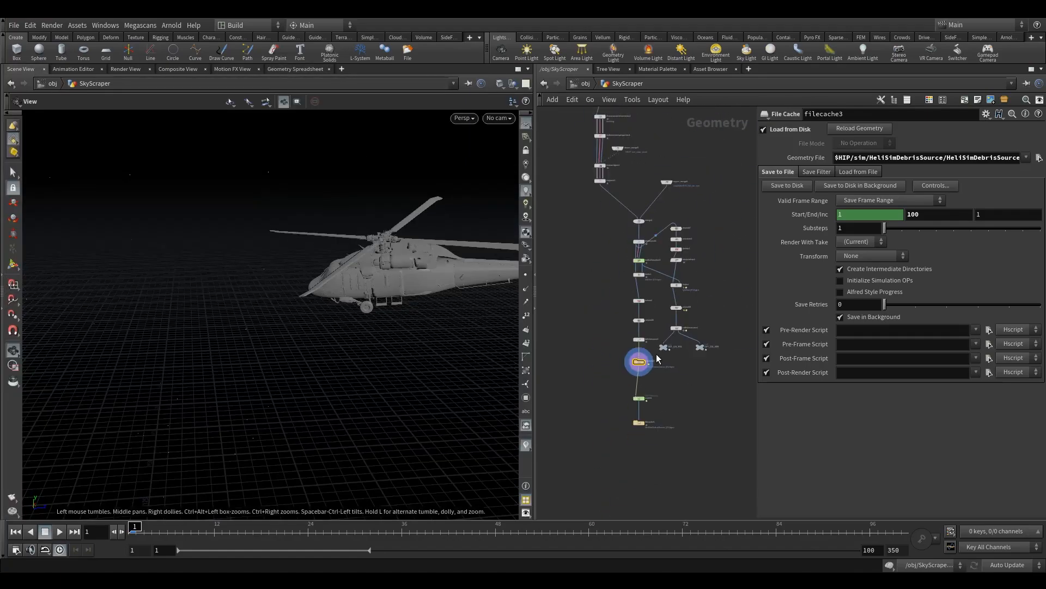
pyautogui.scroll(4, 656, 355)
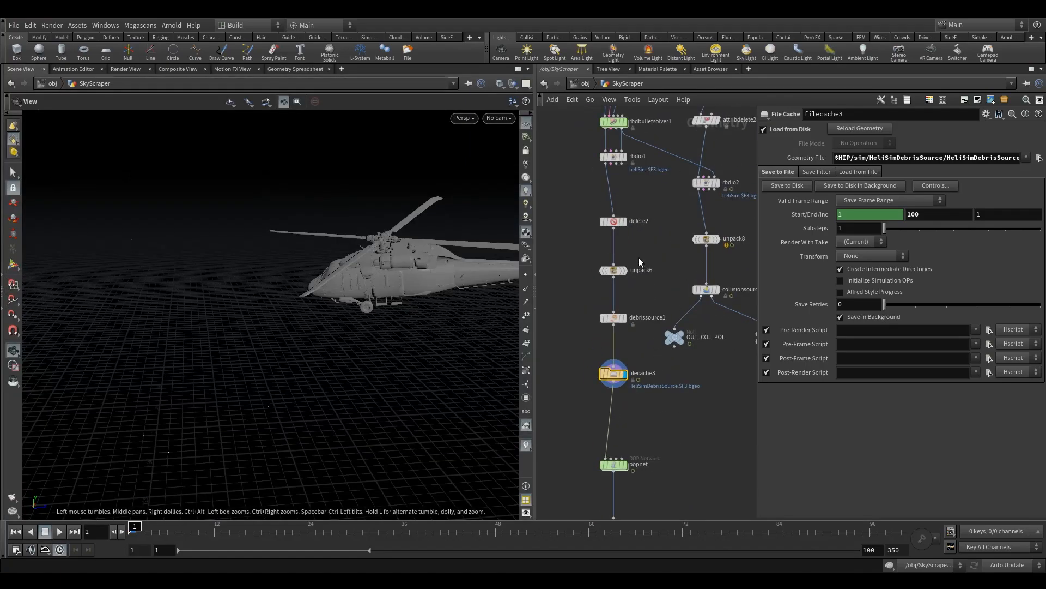
pyautogui.click(626, 208)
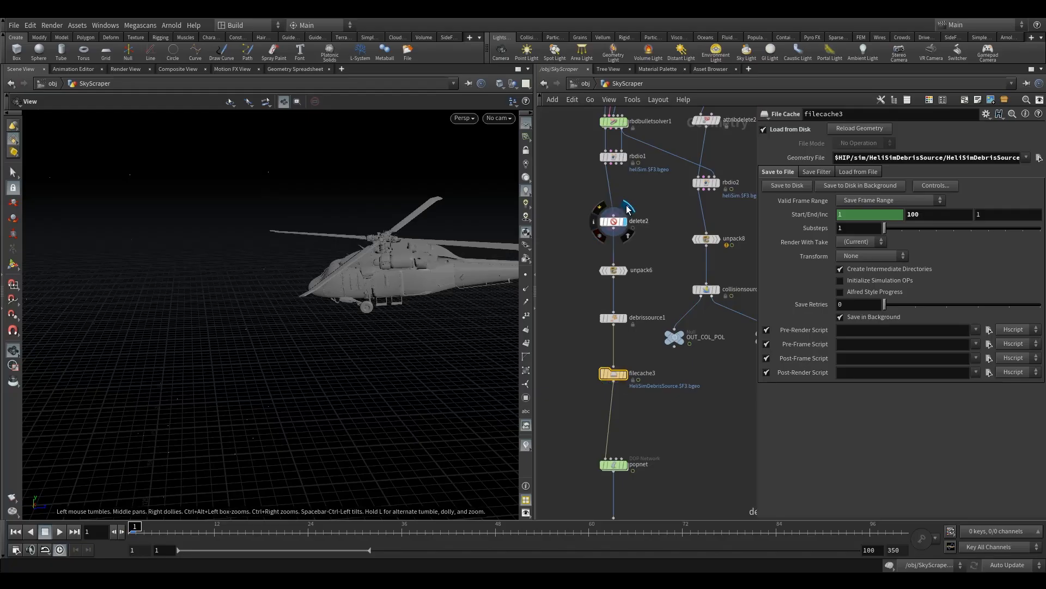
pyautogui.click(613, 221)
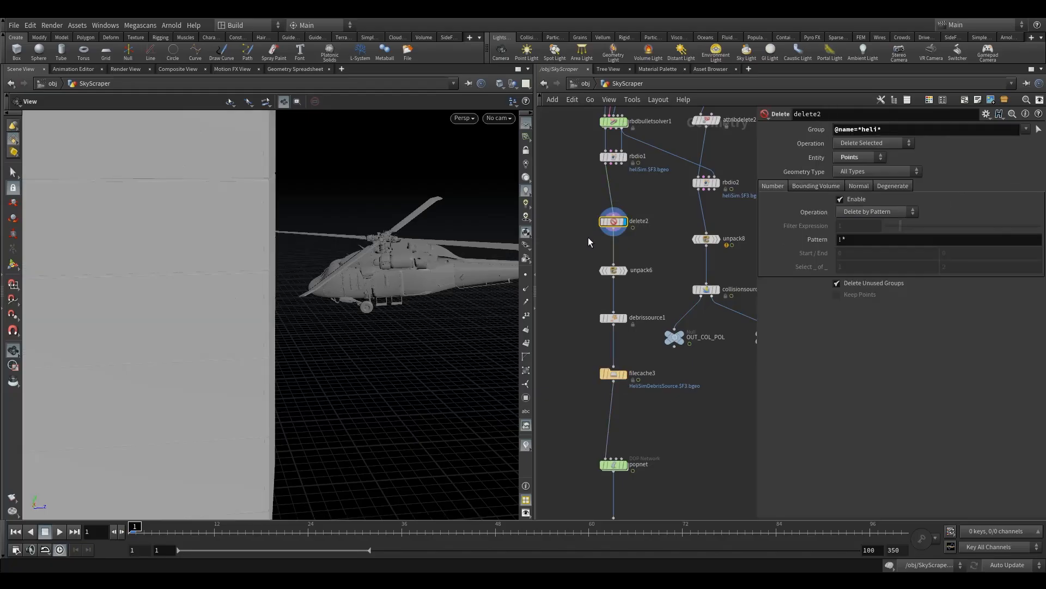
pyautogui.moveTo(376, 270); pyautogui.dragTo(296, 327, button='right')
pyautogui.moveTo(297, 327); pyautogui.dragTo(226, 319)
pyautogui.moveTo(622, 269)
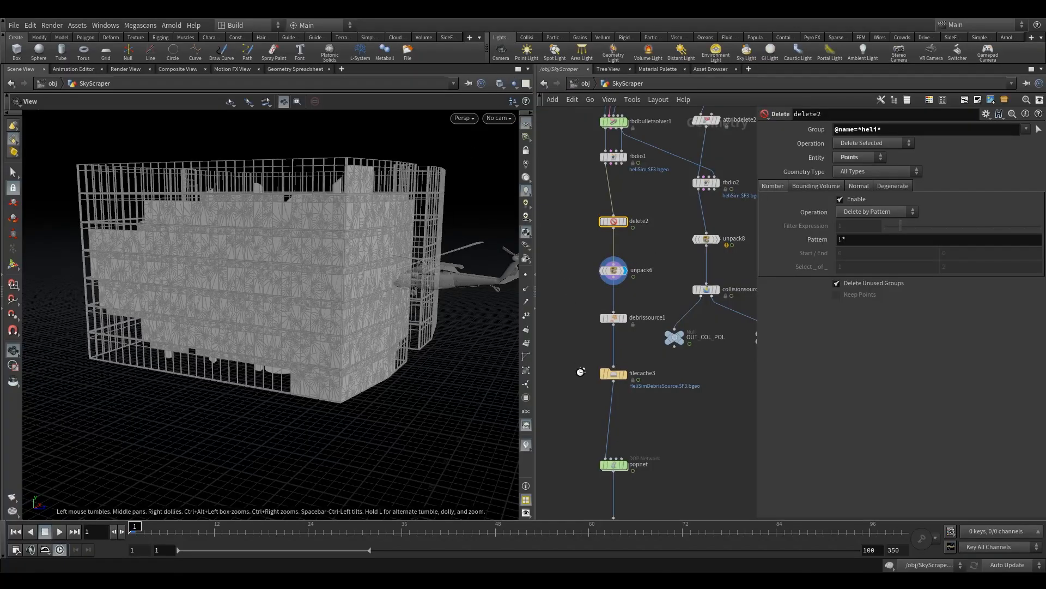
# Step: Compare the displayed outputs of filecache3 and filecache6, ending with popnet displayed and selected
pyautogui.moveTo(591, 402); pyautogui.dragTo(605, 245, button='middle')
pyautogui.scroll(3, 620, 225)
pyautogui.moveTo(625, 208)
pyautogui.click(641, 178)
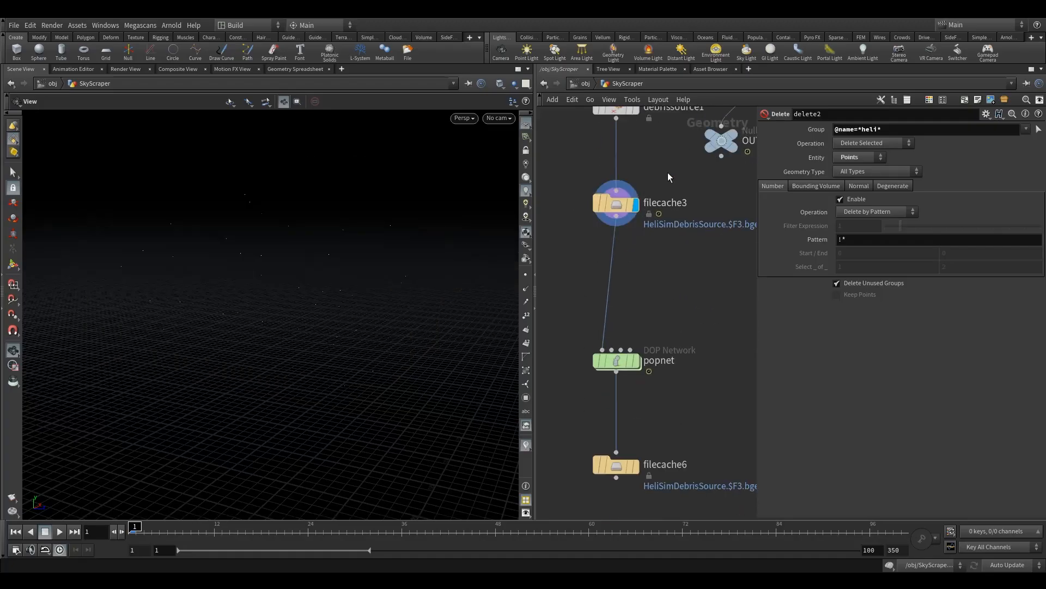
pyautogui.click(641, 440)
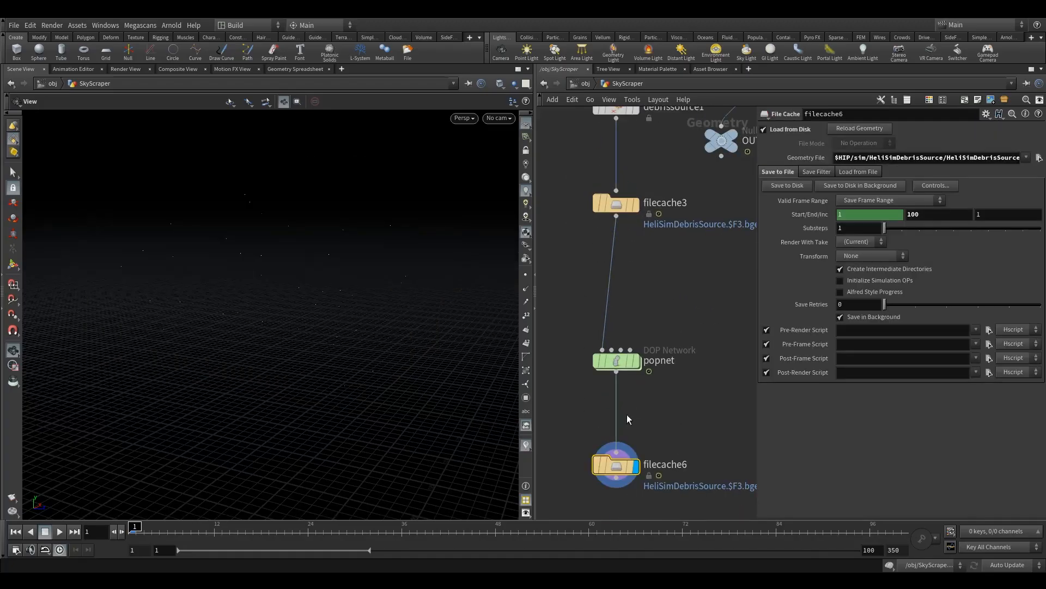
pyautogui.click(635, 360)
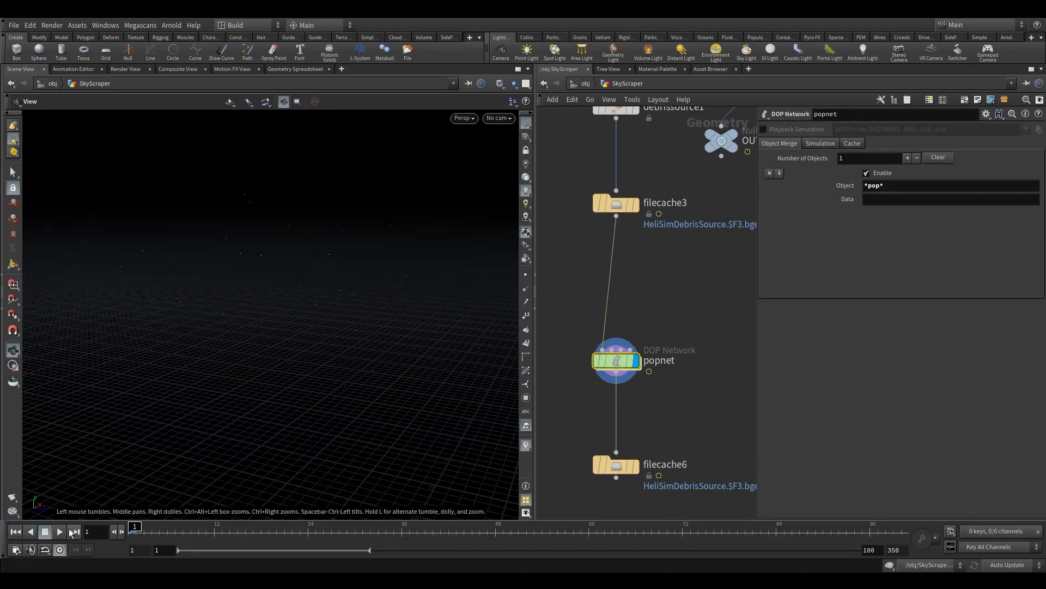
# Step: Widen the parameter area and set filecache6's Geometry File to $HIP/sim/HeliSimDebris/HeliSimDebris.$F3.bgeo
pyautogui.click(616, 465)
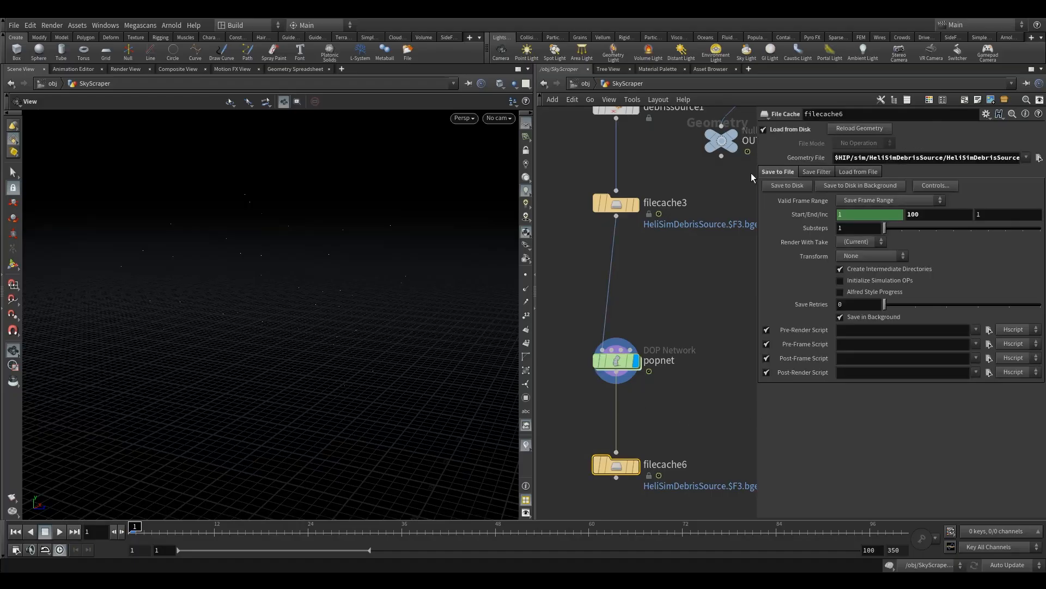
pyautogui.moveTo(758, 175); pyautogui.dragTo(635, 175)
pyautogui.click(799, 158)
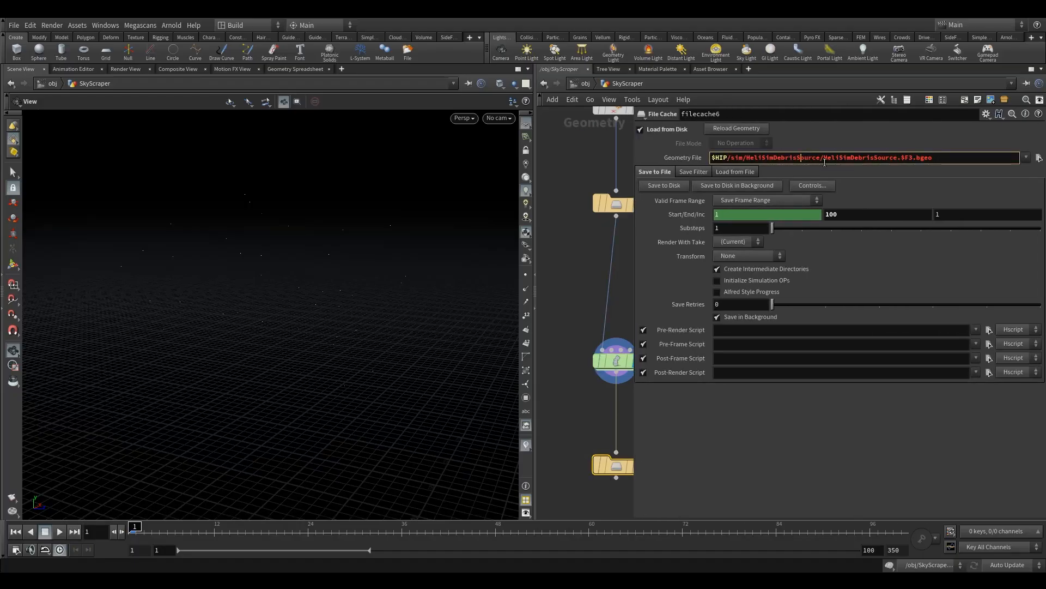
pyautogui.moveTo(808, 158); pyautogui.dragTo(788, 159)
pyautogui.press('BackSpace')
pyautogui.moveTo(872, 161); pyautogui.dragTo(854, 163)
pyautogui.press('BackSpace')
pyautogui.press('Return')
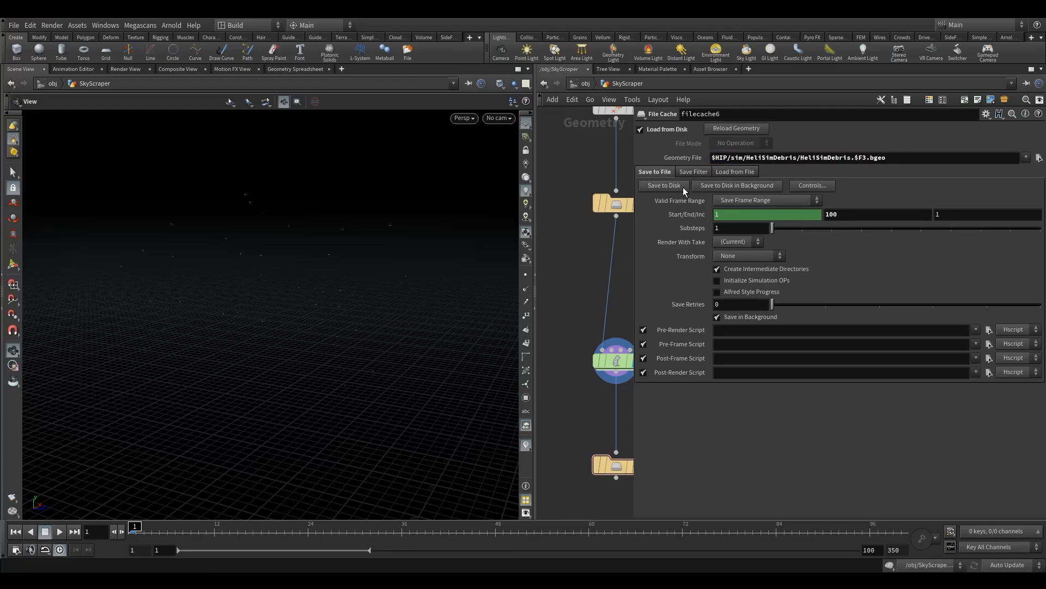
# Step: Review popnet's simulation settings and reopen the filecache6 parameters
pyautogui.moveTo(589, 357); pyautogui.dragTo(571, 323, button='middle')
pyautogui.click(596, 327)
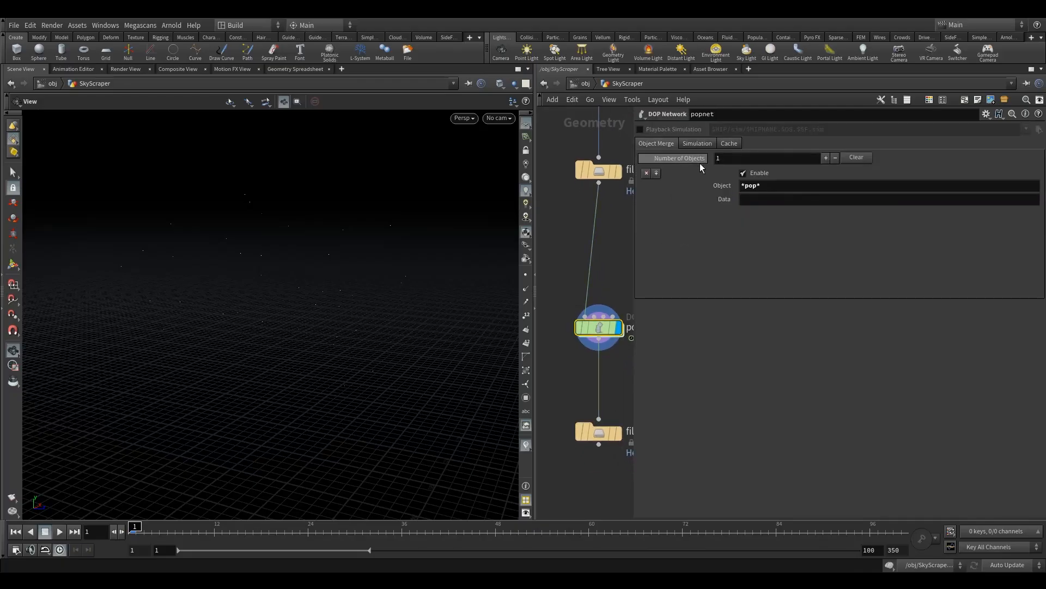
pyautogui.click(695, 142)
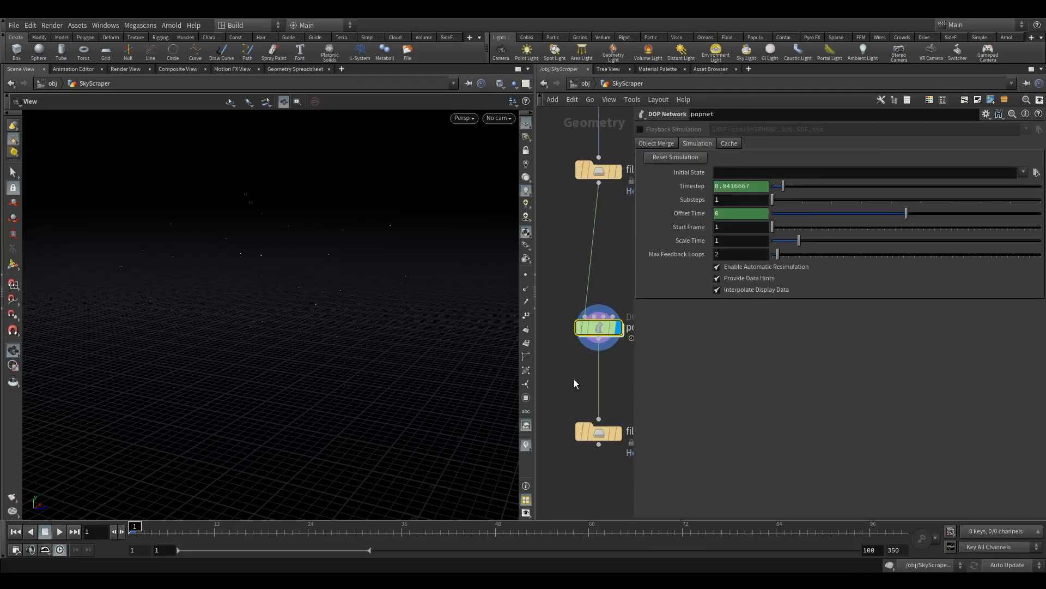
pyautogui.click(601, 421)
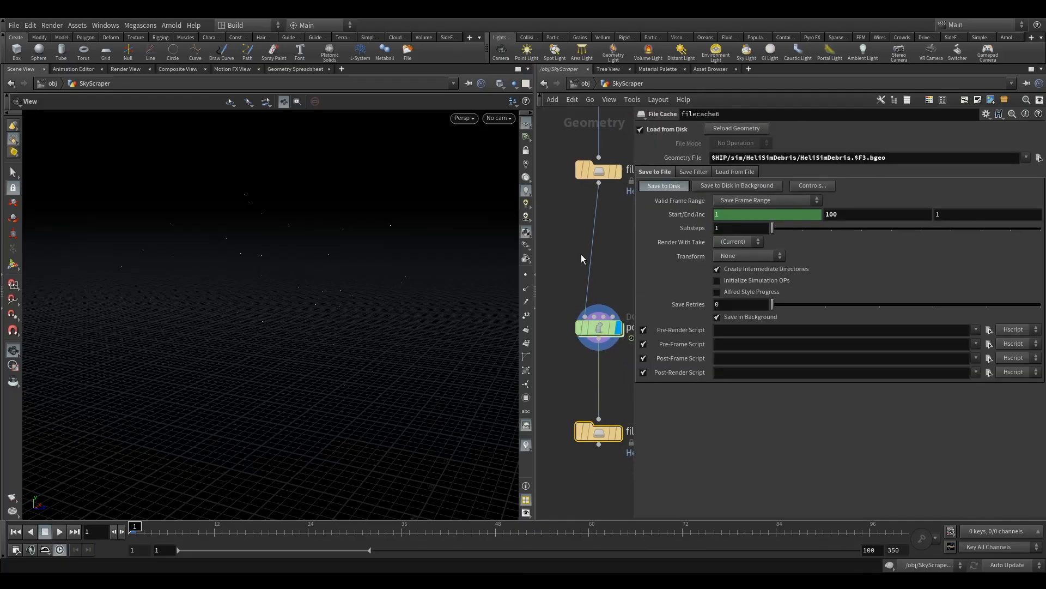